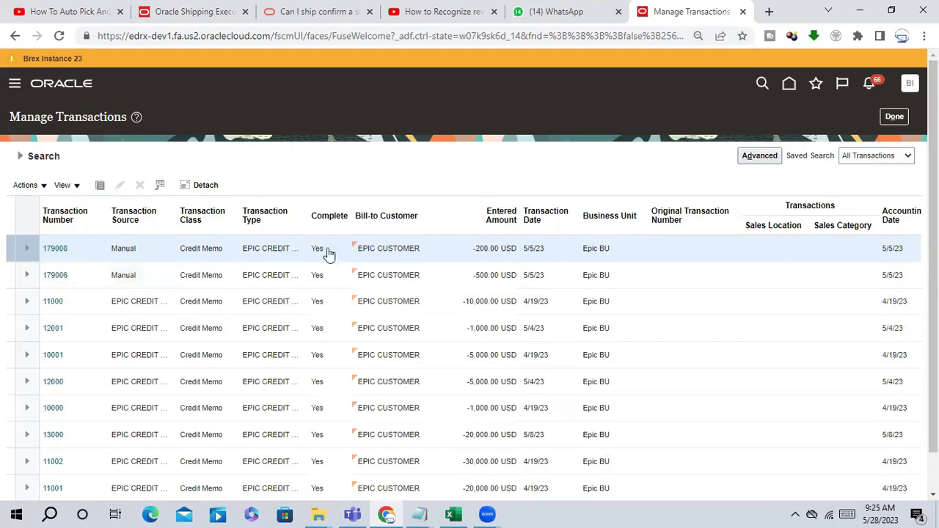
# Open credit memo 179008 and browse its Actions menu without choosing an action.
pyautogui.click(59, 250)
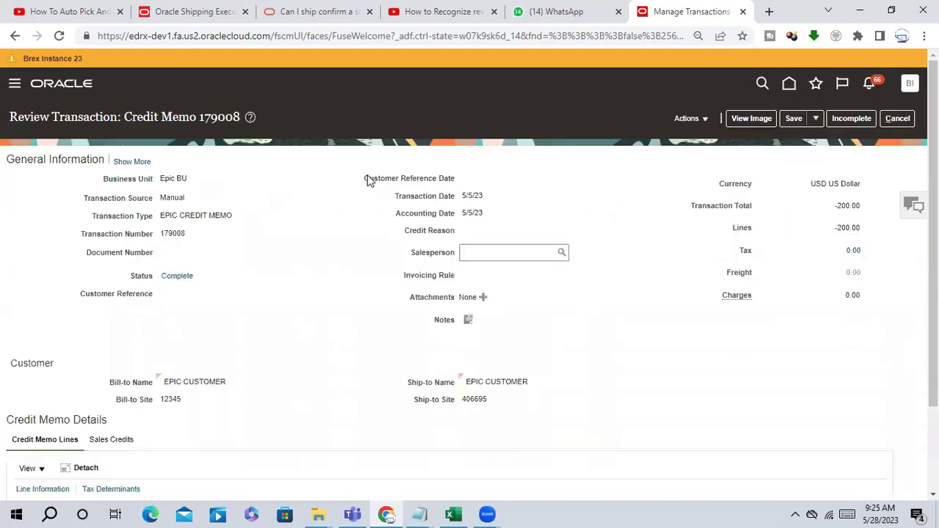
pyautogui.click(705, 123)
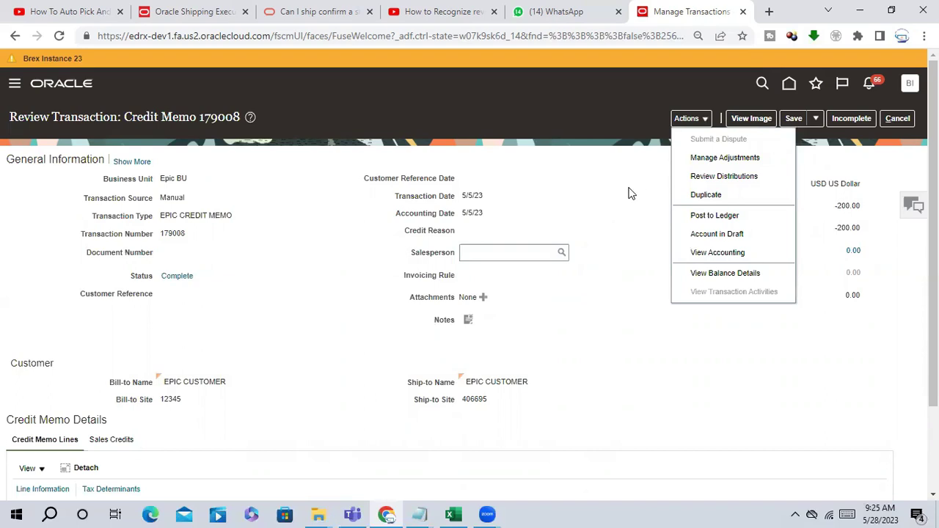
pyautogui.click(705, 195)
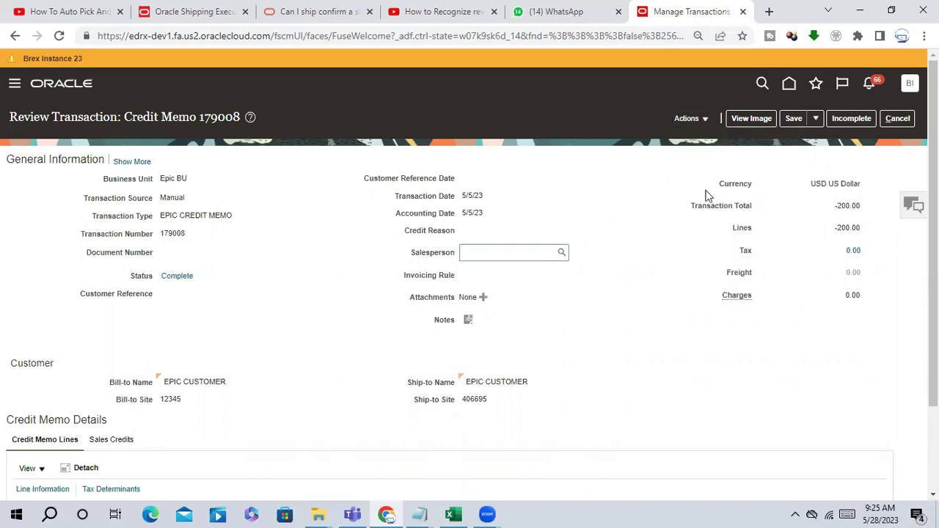
pyautogui.click(690, 119)
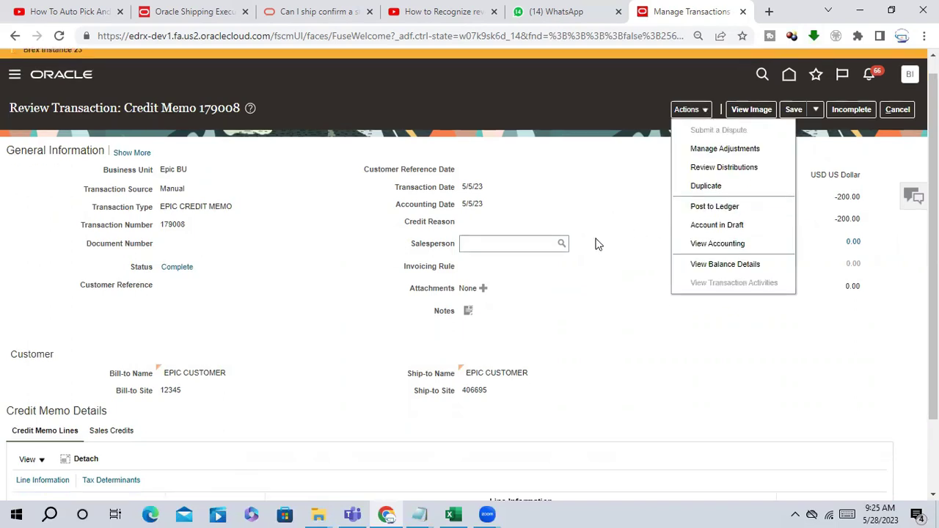
pyautogui.scroll(-2, 595, 243)
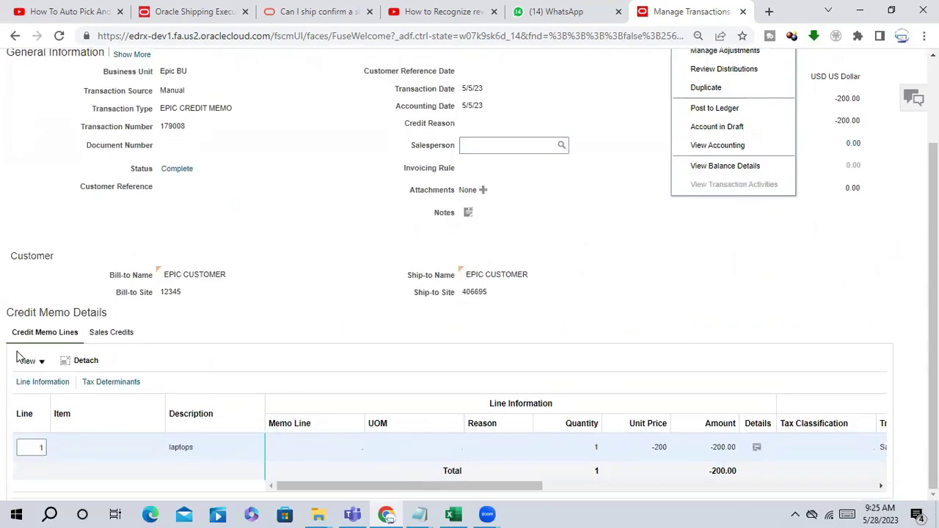
pyautogui.scroll(2, 749, 213)
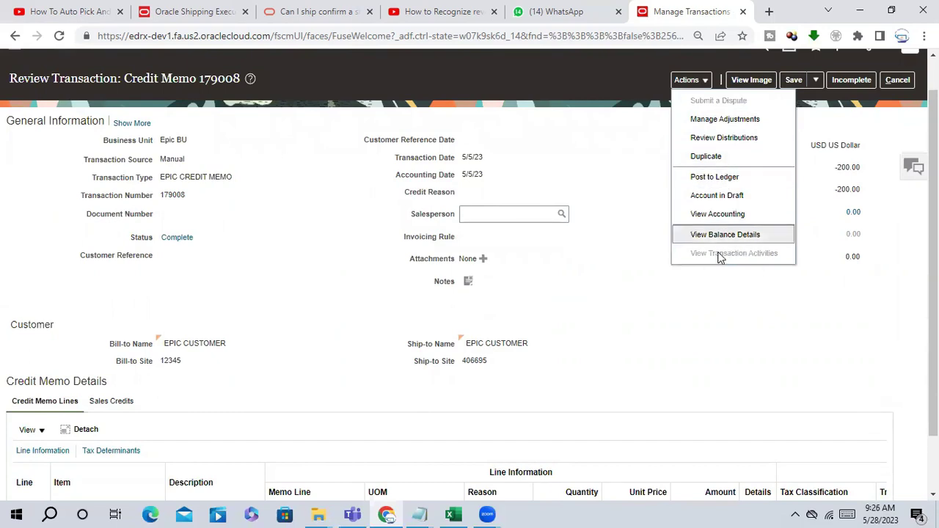
pyautogui.click(716, 314)
# Review the single -200.00 laptops line and the Credit Memo Lines View menu.
pyautogui.scroll(-2, 394, 256)
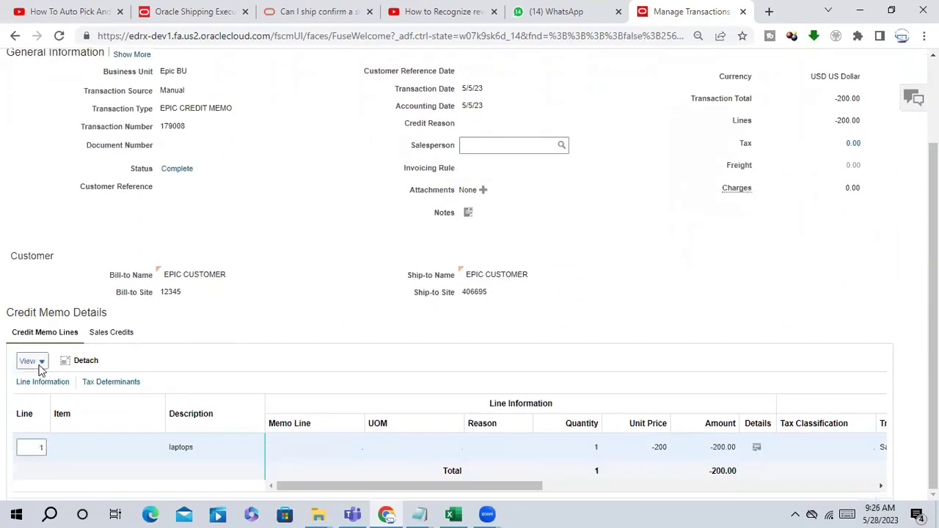
pyautogui.click(38, 365)
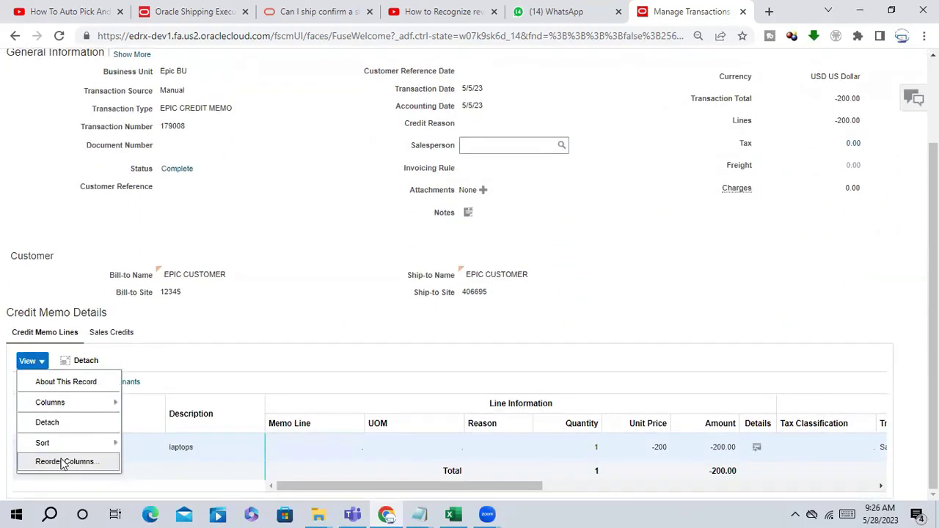
pyautogui.click(408, 289)
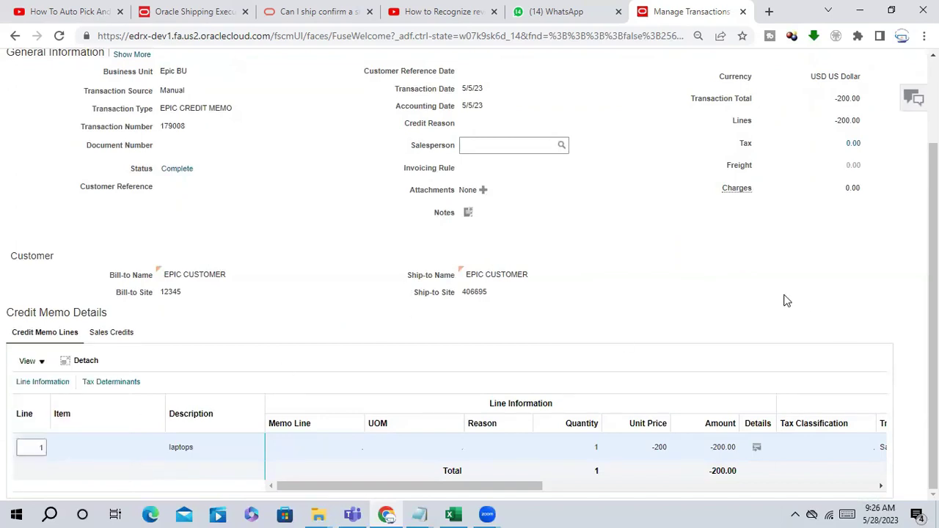
pyautogui.scroll(3, 782, 302)
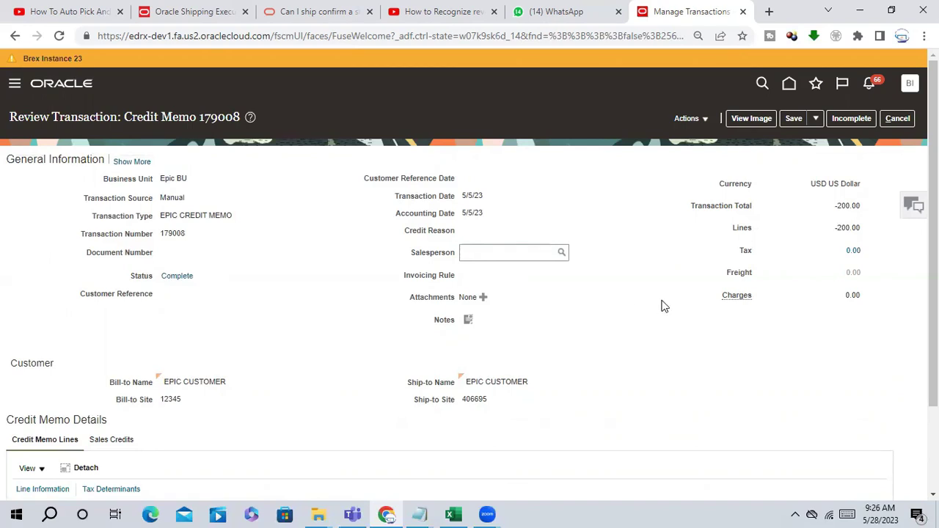
# In the Excel notes workbook, enter Rs1000 in C195 beside the invoice amount.
pyautogui.click(453, 514)
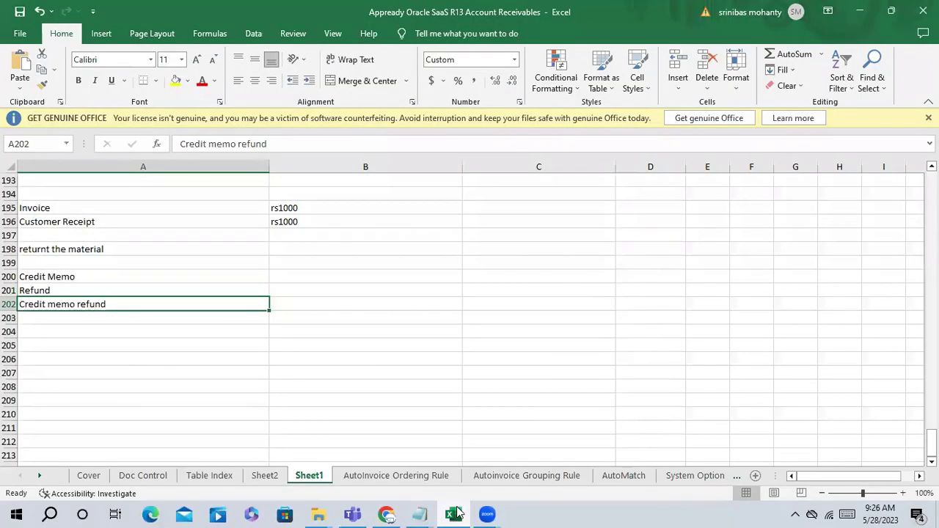
pyautogui.click(118, 370)
pyautogui.click(69, 342)
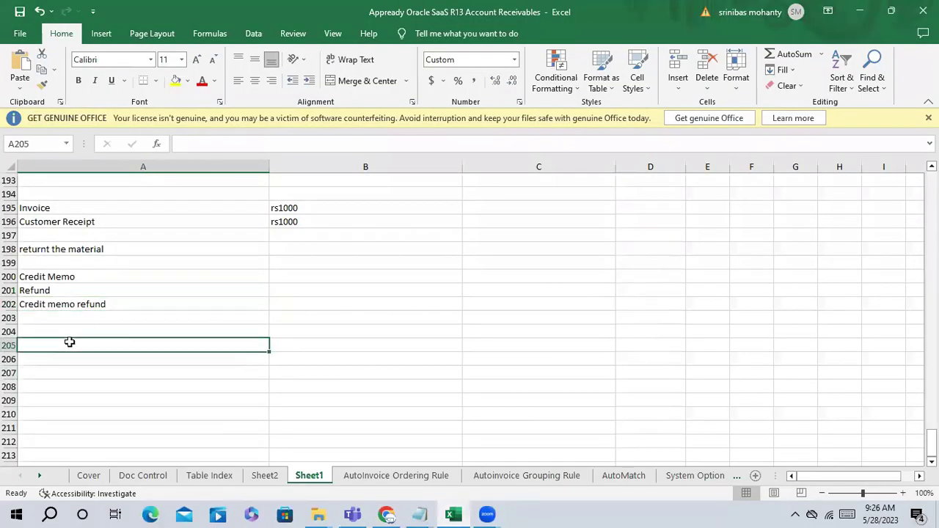
pyautogui.click(339, 209)
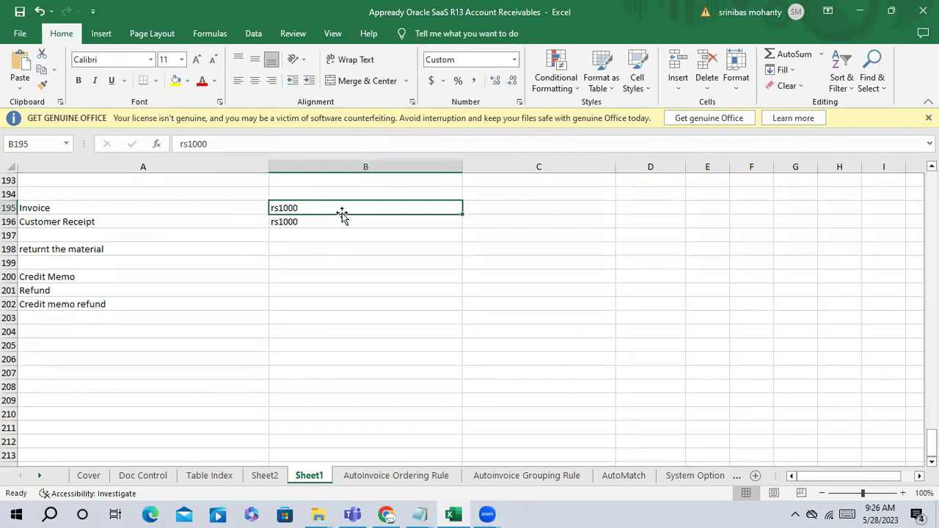
pyautogui.click(538, 209)
pyautogui.write('r')
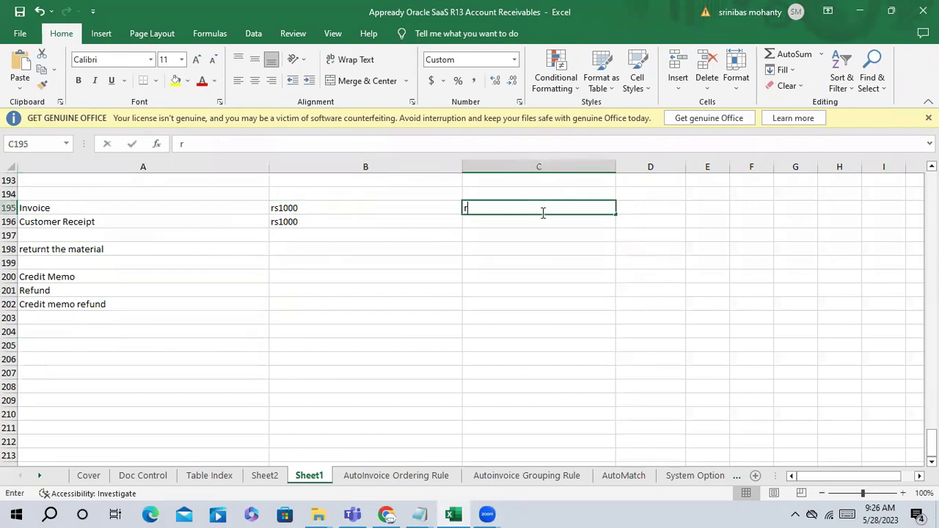
pyautogui.write('S')
pyautogui.press('BackSpace')
pyautogui.press('BackSpace')
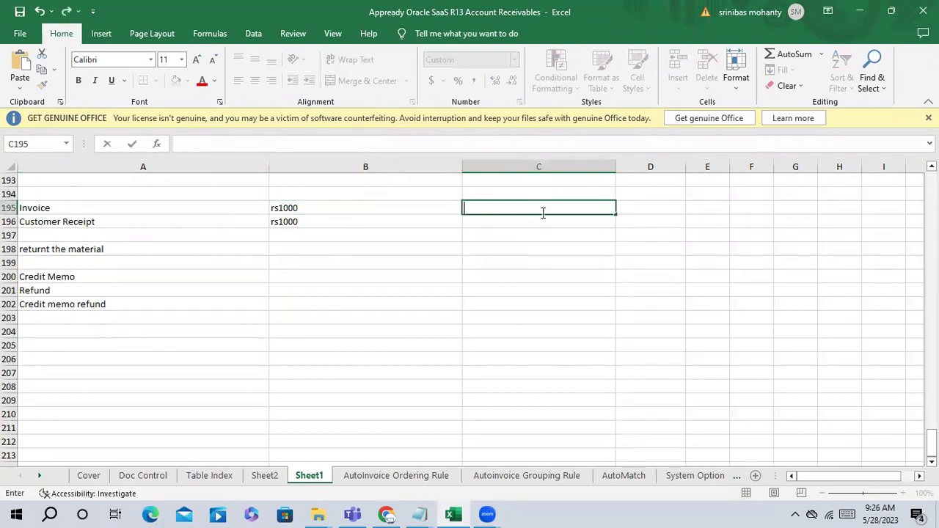
pyautogui.write('Rs1000')
pyautogui.click(656, 289)
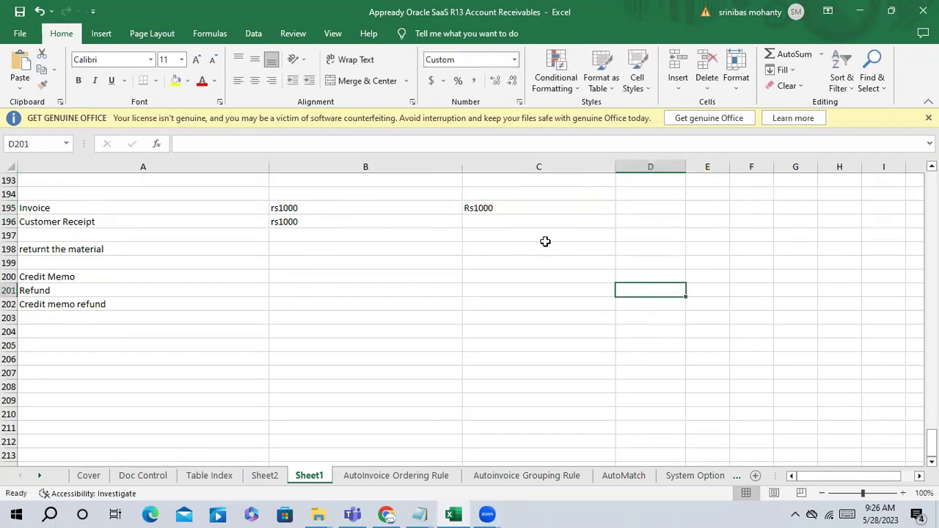
# Type 12 into C196 beside the customer receipt amount.
pyautogui.click(482, 221)
pyautogui.write('1')
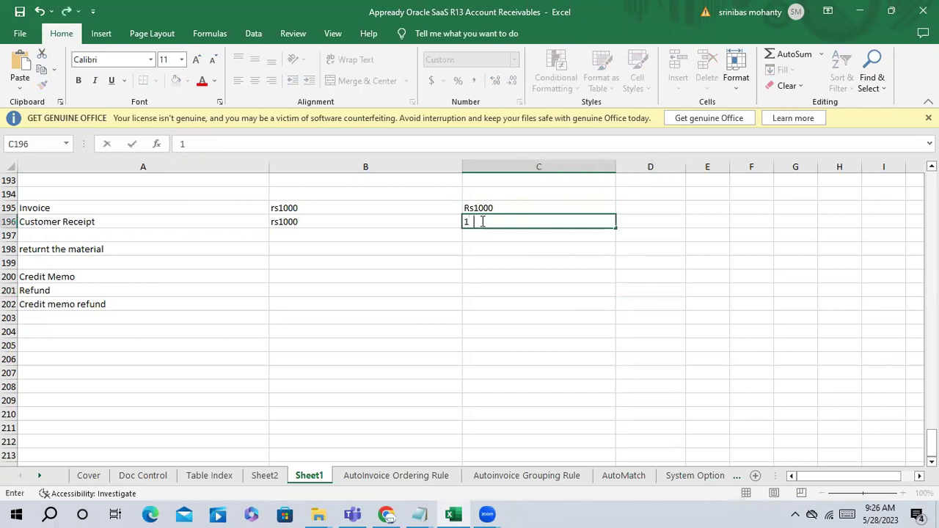
pyautogui.press('BackSpace')
pyautogui.press('BackSpace')
pyautogui.write('12')
# Review the Credit Memo, Refund and Credit memo refund notes in A200:A202, then return to the browser.
pyautogui.moveTo(82, 274); pyautogui.dragTo(83, 303)
pyautogui.click(83, 276)
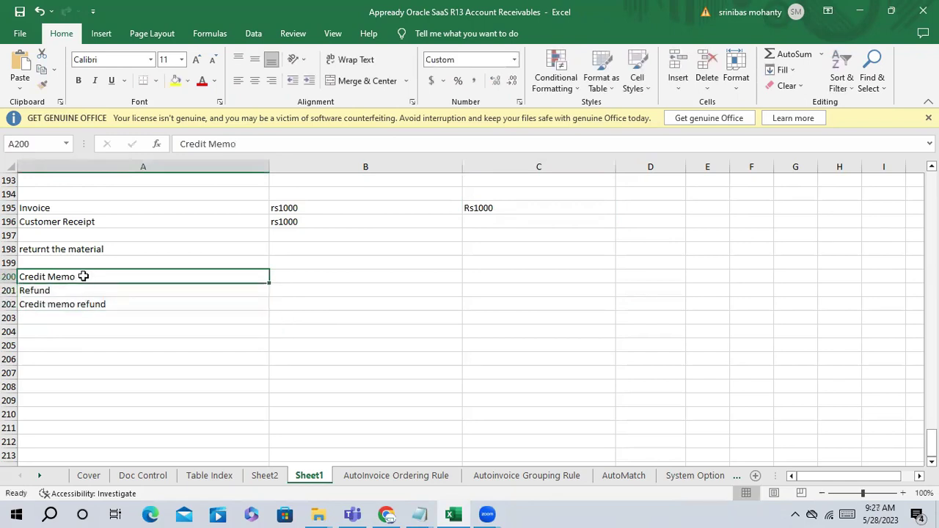
pyautogui.click(62, 208)
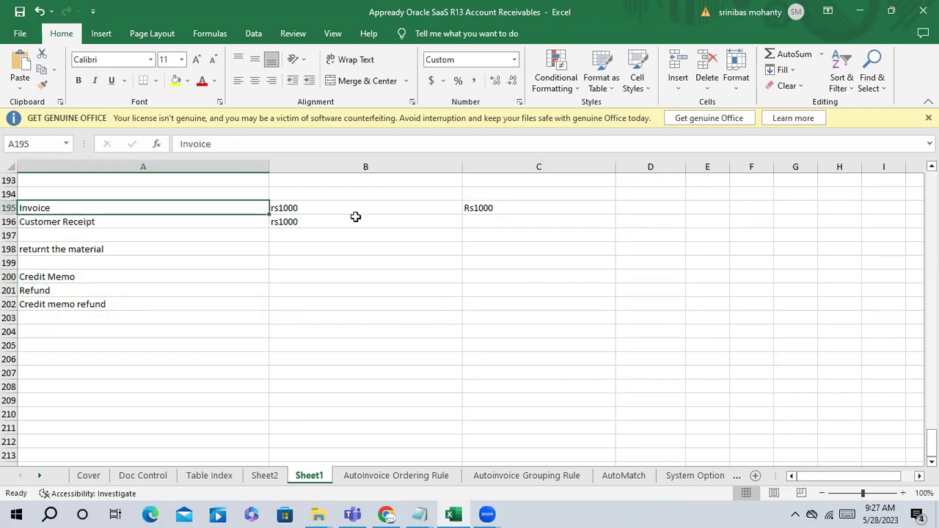
pyautogui.click(308, 207)
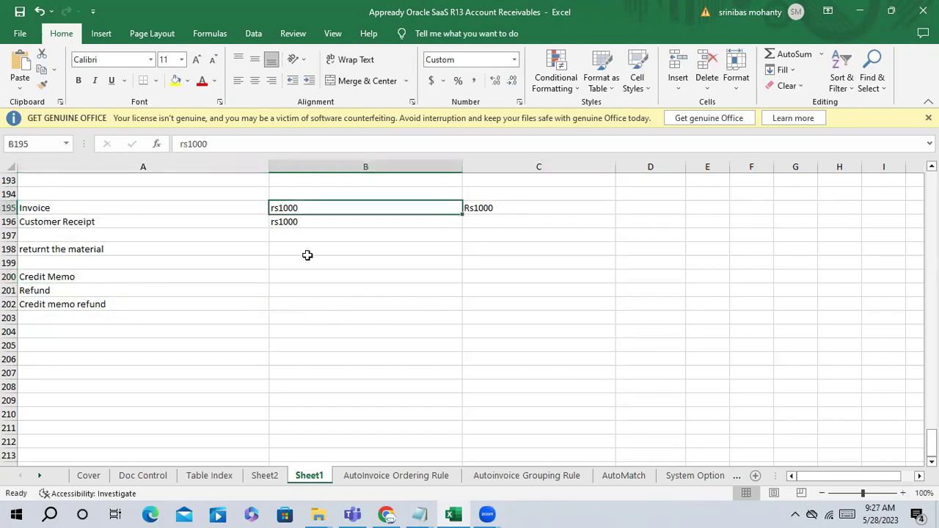
pyautogui.click(118, 228)
pyautogui.click(81, 279)
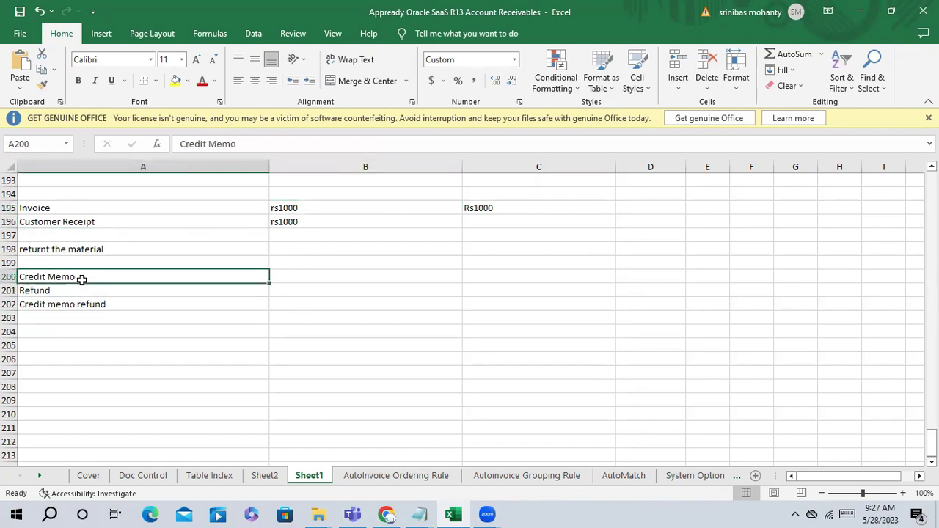
pyautogui.click(68, 329)
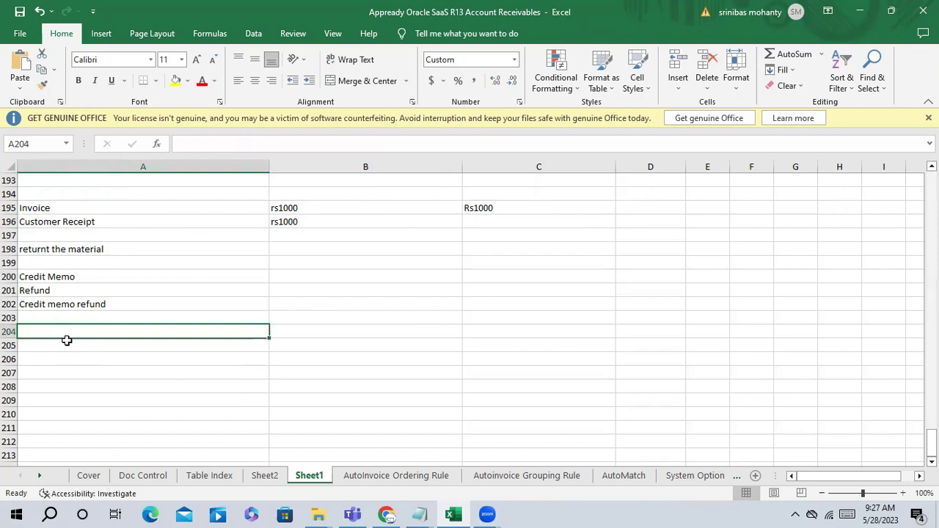
pyautogui.moveTo(61, 282); pyautogui.dragTo(76, 303)
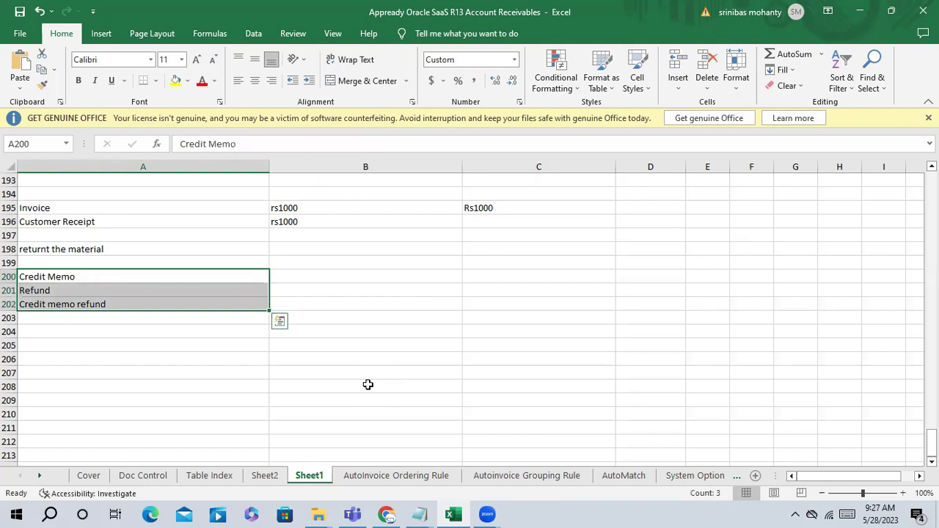
pyautogui.click(388, 514)
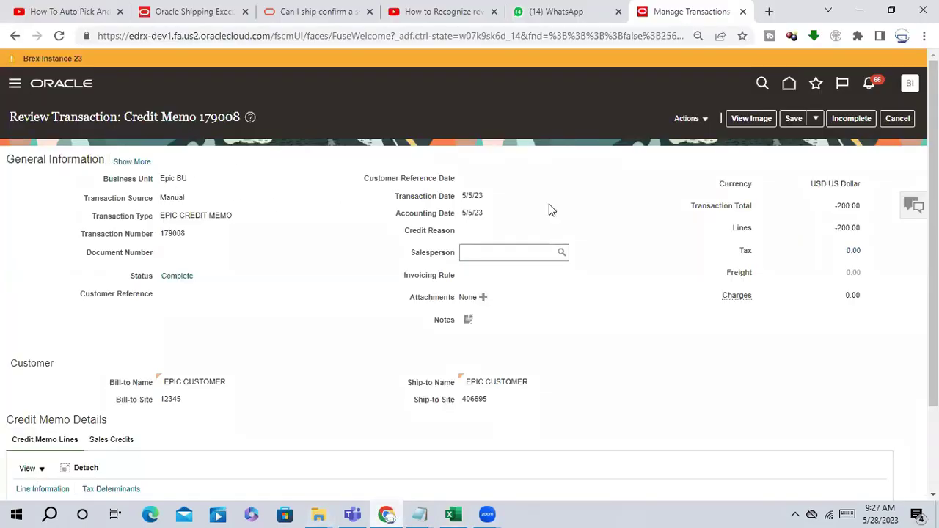
# Cancel the credit memo 179008 review, discarding changes, back to Manage Transactions.
pyautogui.moveTo(835, 205)
pyautogui.mouseDown()
pyautogui.moveTo(866, 211)
pyautogui.moveTo(822, 210)
pyautogui.mouseUp()
pyautogui.click(805, 246)
pyautogui.click(898, 118)
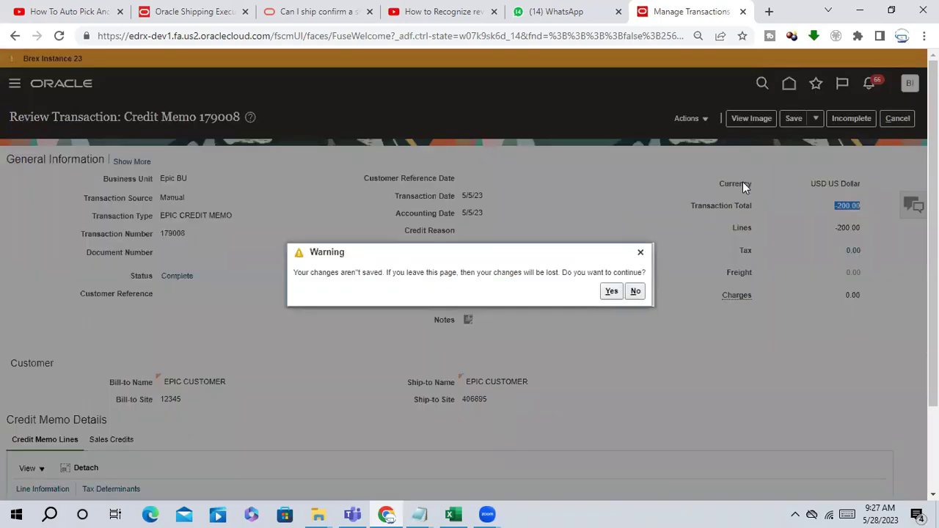
pyautogui.click(612, 291)
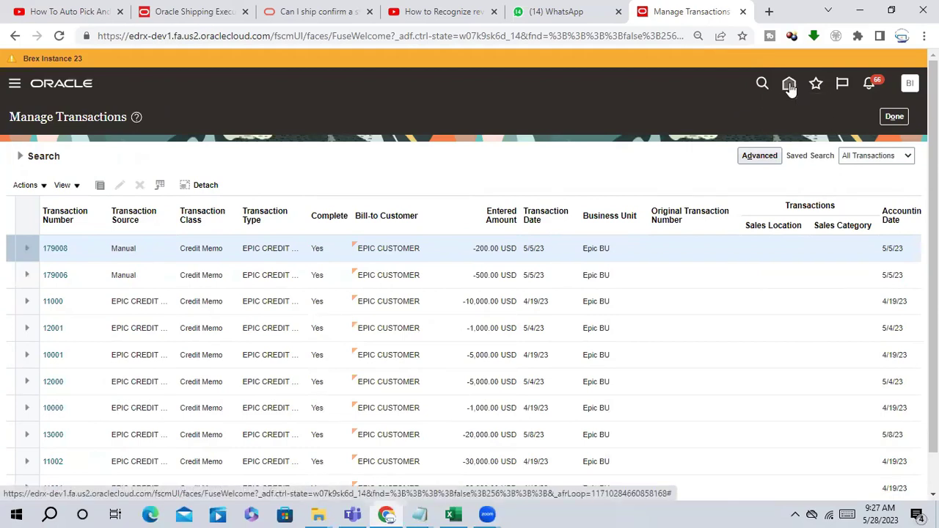
# Open the Home page in a new browser tab.
pyautogui.rightClick(789, 86)
pyautogui.click(778, 94)
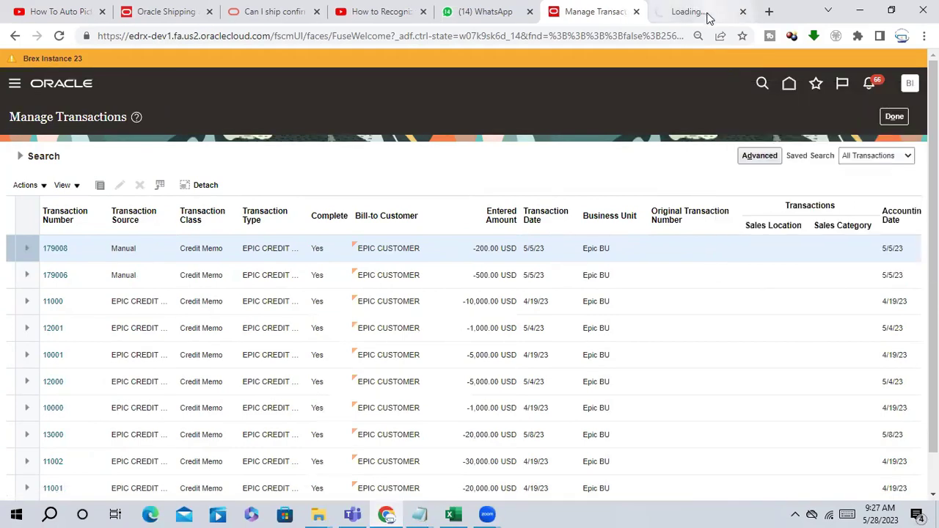
pyautogui.click(709, 14)
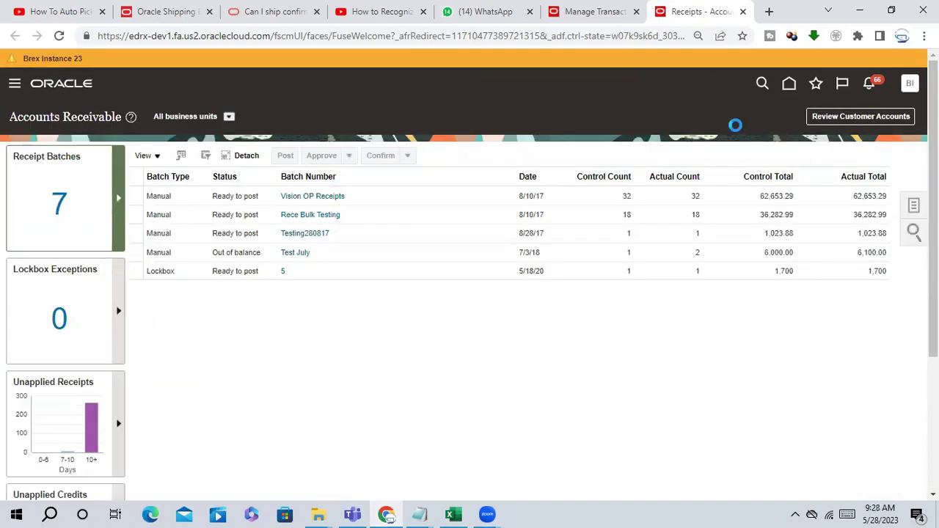
# Start a new receipt for business unit Epic BU with receipt method EPIC CHECK.
pyautogui.click(782, 126)
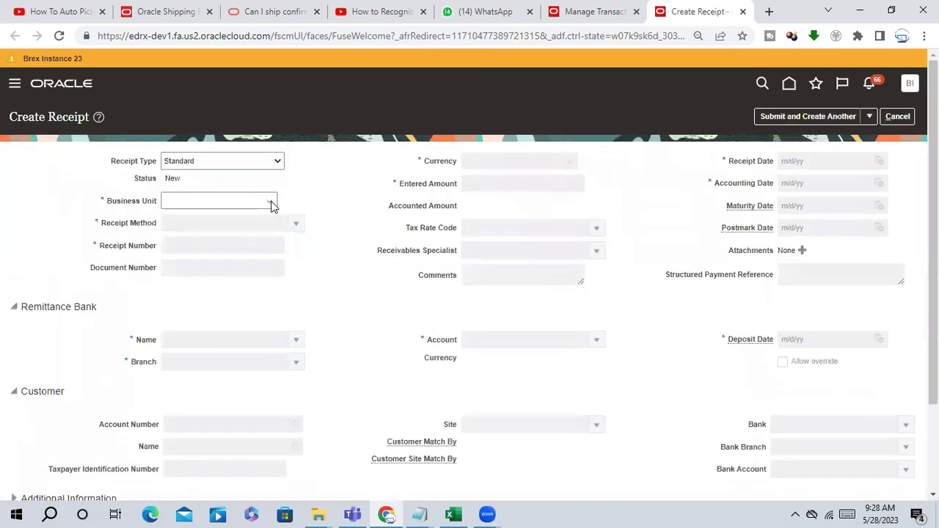
pyautogui.click(271, 202)
pyautogui.click(189, 230)
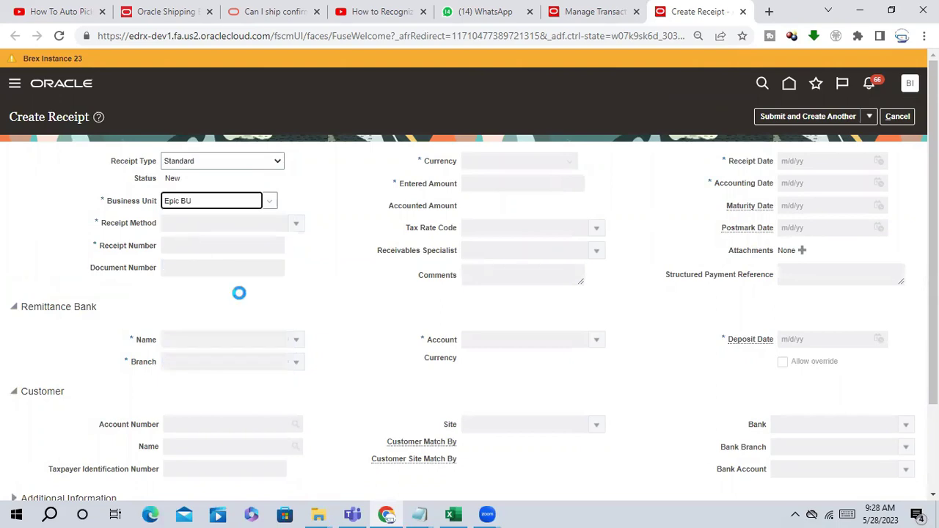
pyautogui.click(297, 226)
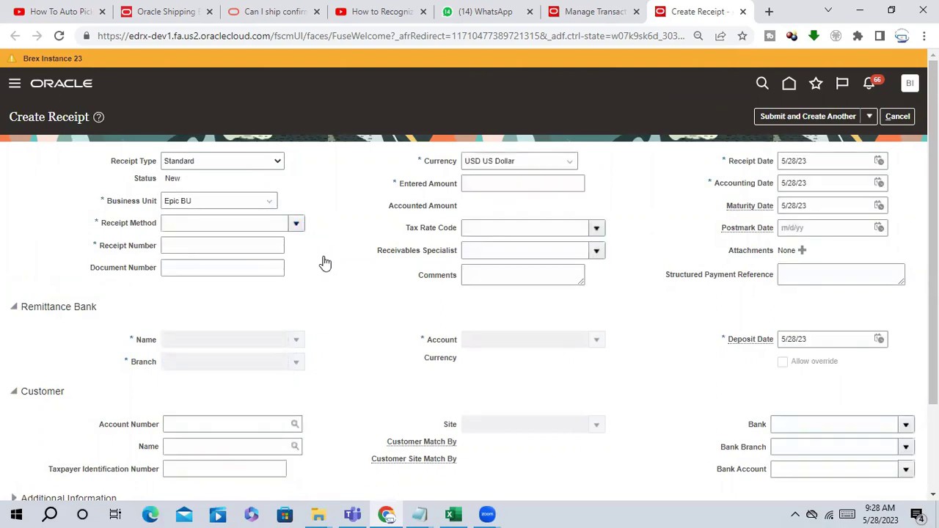
pyautogui.click(201, 245)
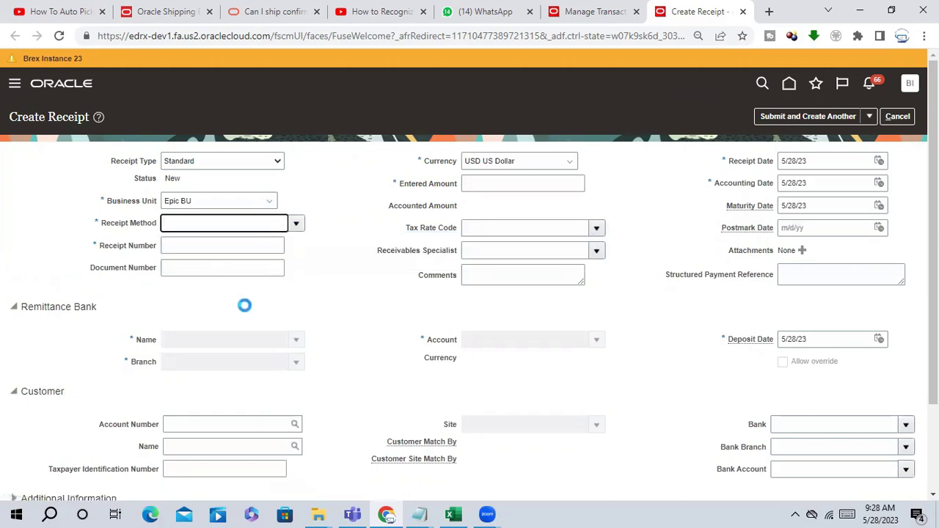
# Enter Refund1 as the receipt number and 0.00 as the entered amount.
pyautogui.click(201, 252)
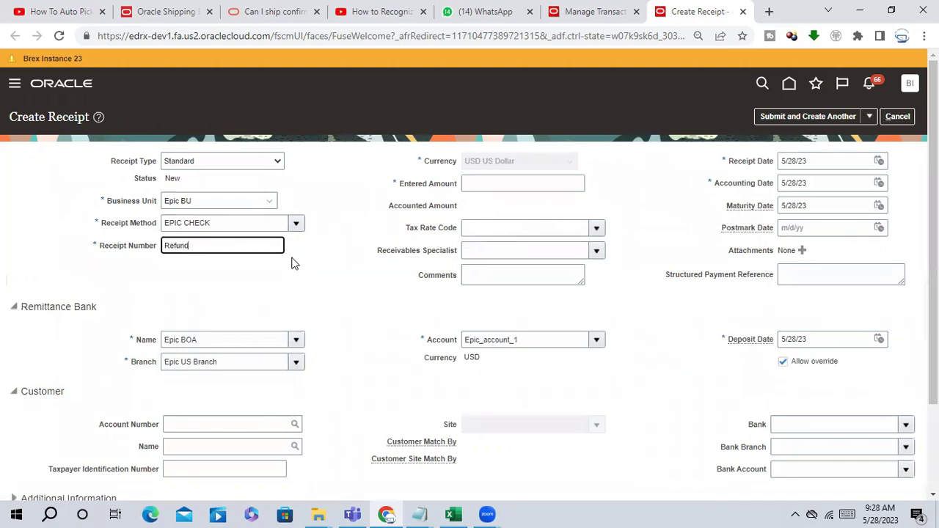
pyautogui.click(482, 186)
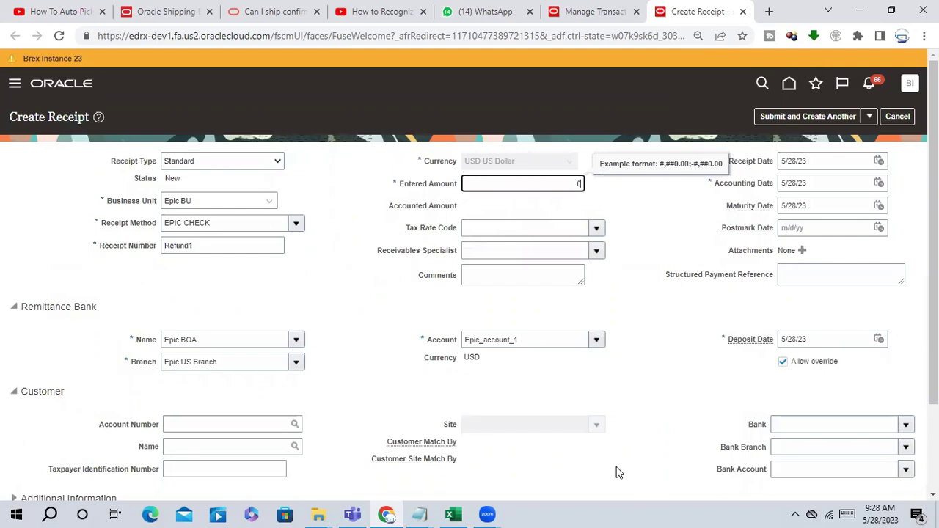
pyautogui.click(650, 410)
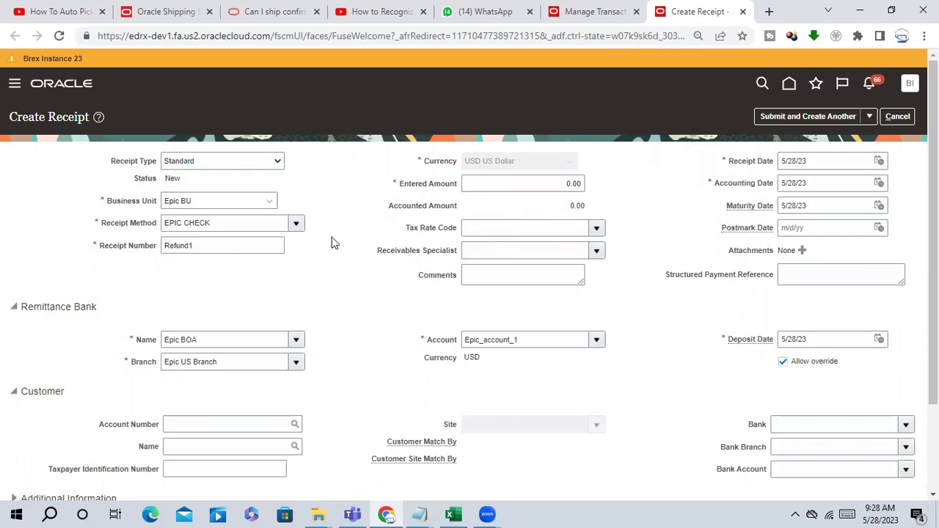
pyautogui.scroll(-2, 334, 255)
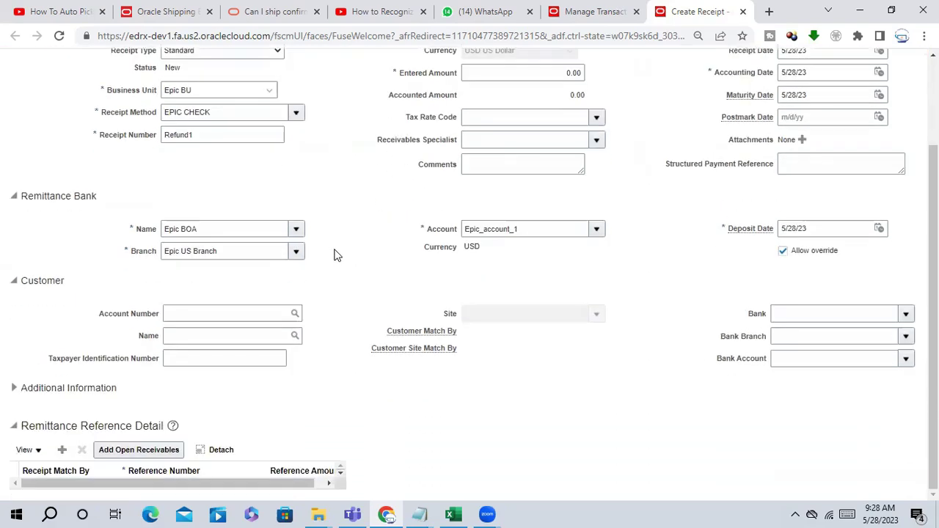
pyautogui.scroll(2, 334, 255)
pyautogui.scroll(-2, 334, 255)
pyautogui.scroll(2, 363, 308)
pyautogui.scroll(-2, 363, 308)
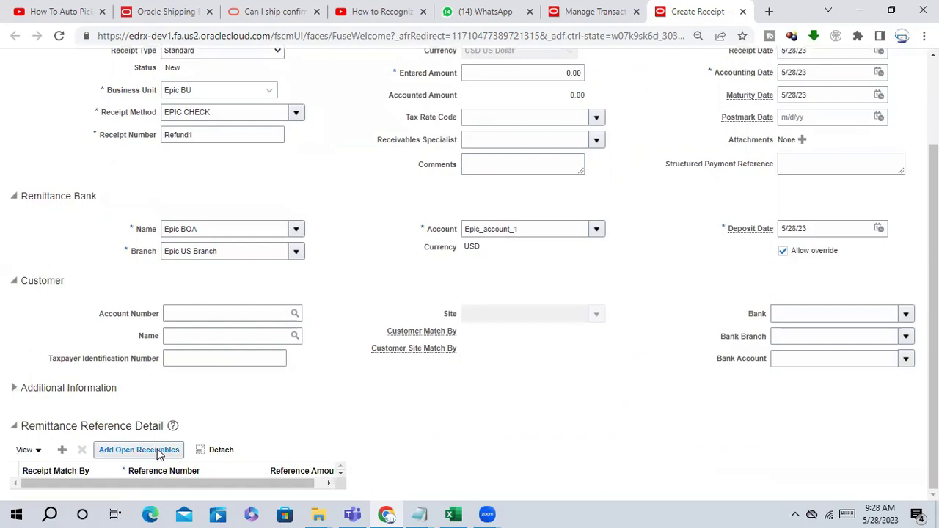
# Open Add Open Receivables and include credit memos in the search.
pyautogui.click(163, 453)
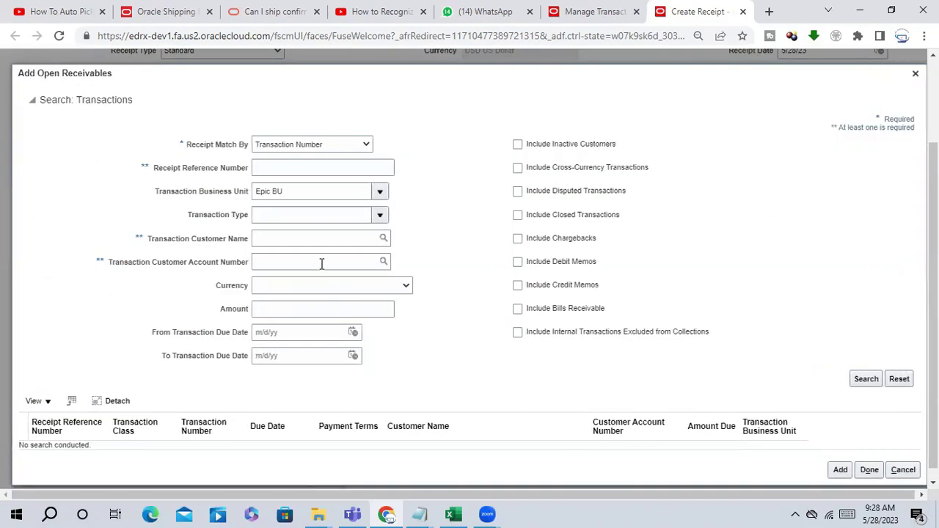
pyautogui.click(307, 235)
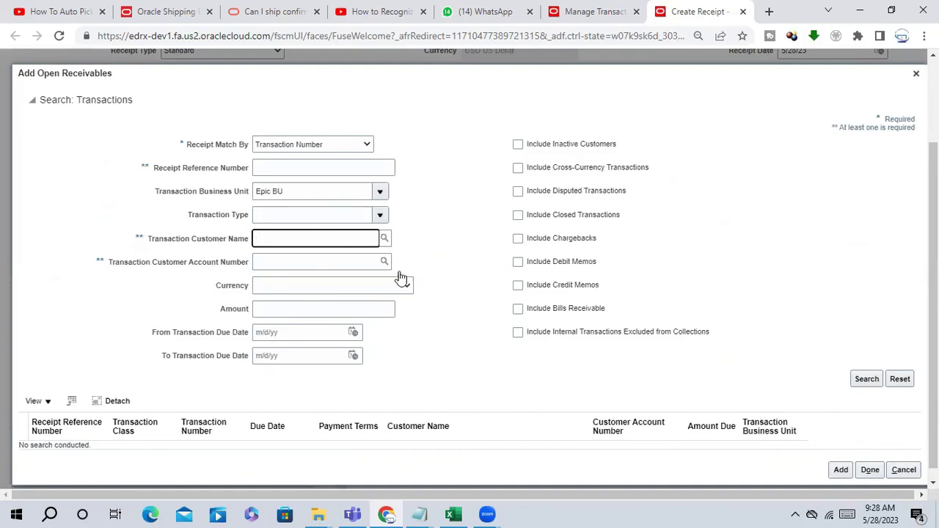
pyautogui.click(383, 238)
pyautogui.click(517, 286)
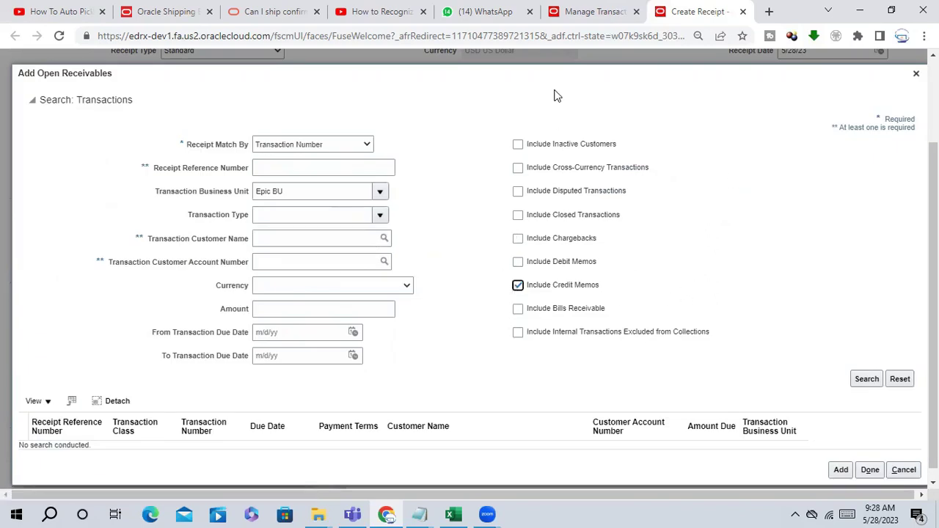
pyautogui.click(308, 239)
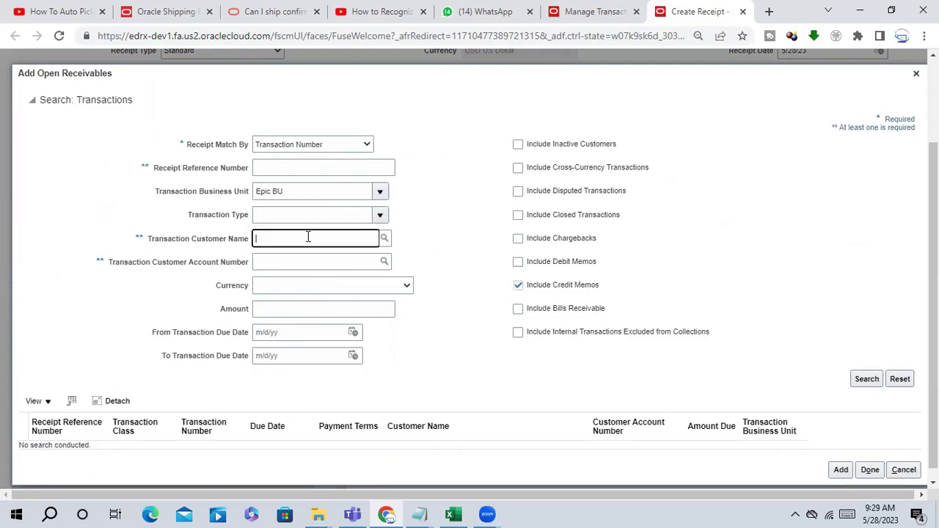
# Look up EPIC CUSTOMER as the transaction customer and search its open transactions.
pyautogui.click(385, 239)
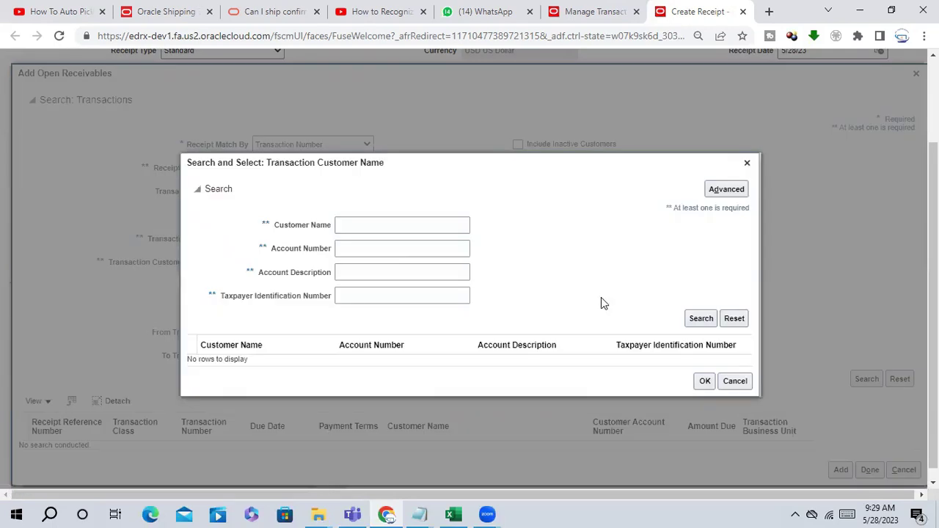
pyautogui.click(364, 224)
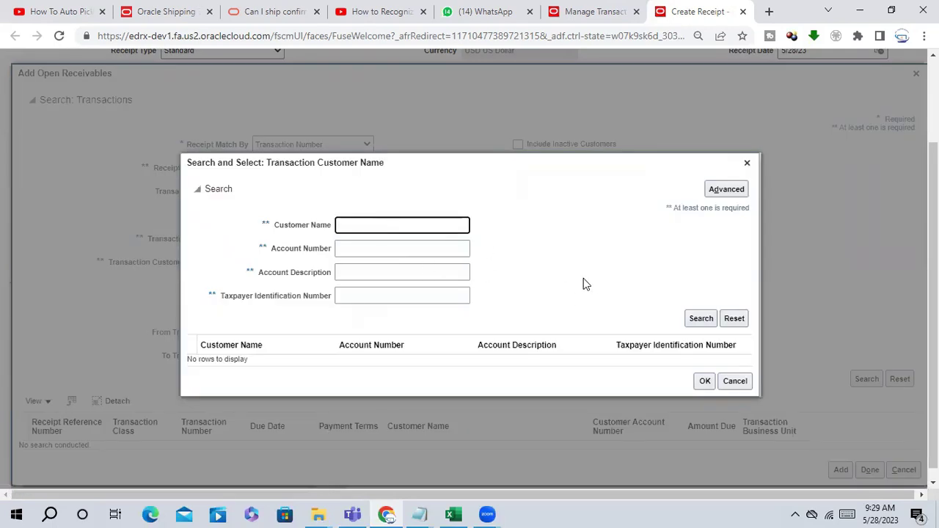
pyautogui.click(701, 319)
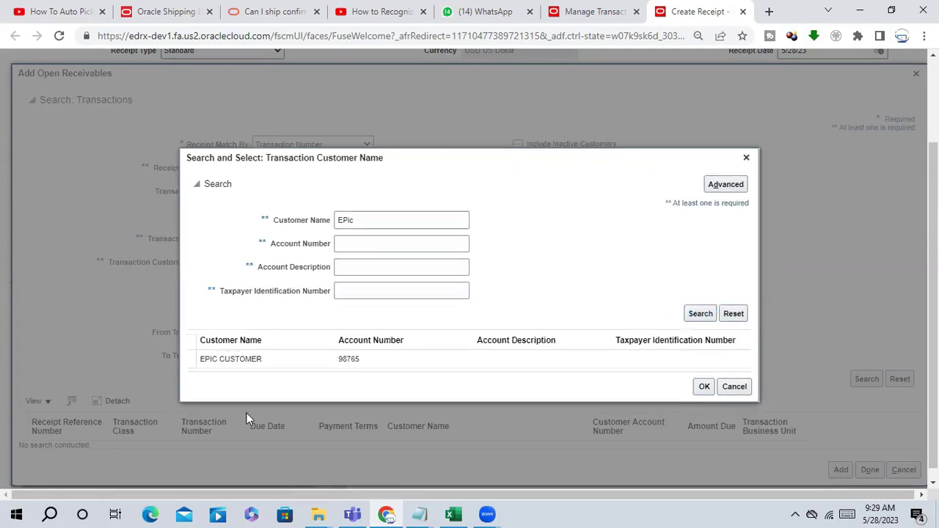
pyautogui.click(288, 361)
pyautogui.click(703, 389)
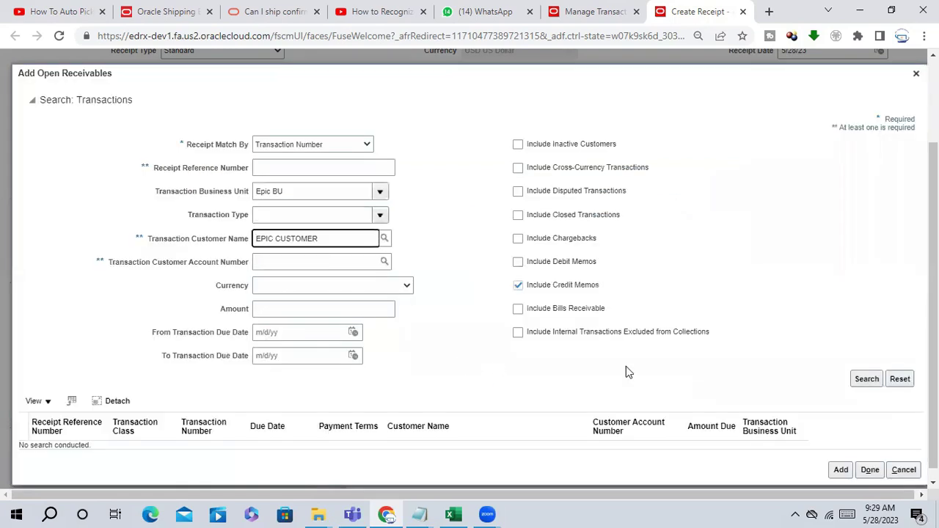
pyautogui.click(864, 380)
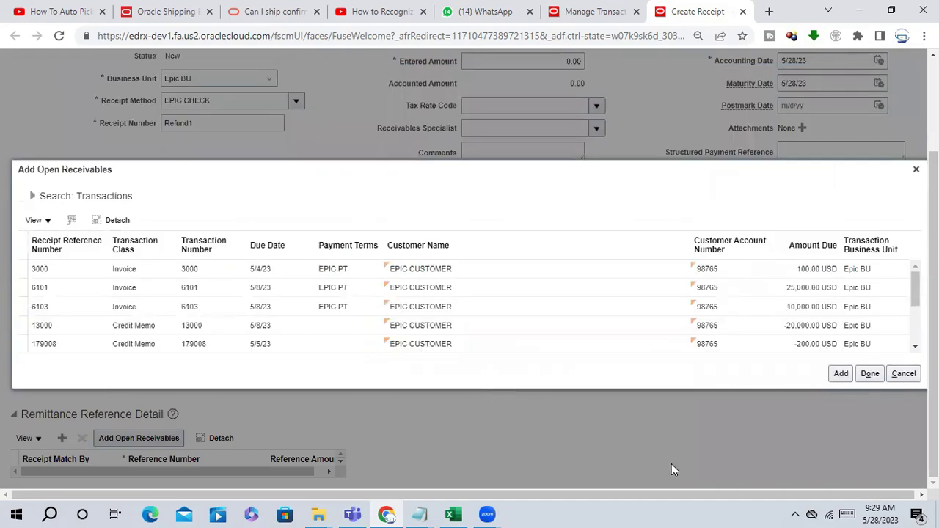
# Add credit memo 179008 to receipt Refund1.
pyautogui.click(84, 345)
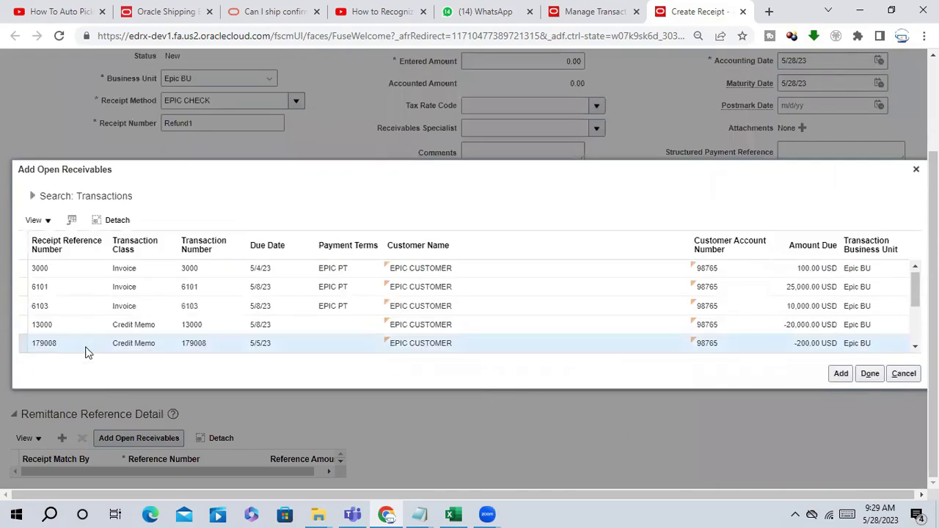
pyautogui.click(841, 373)
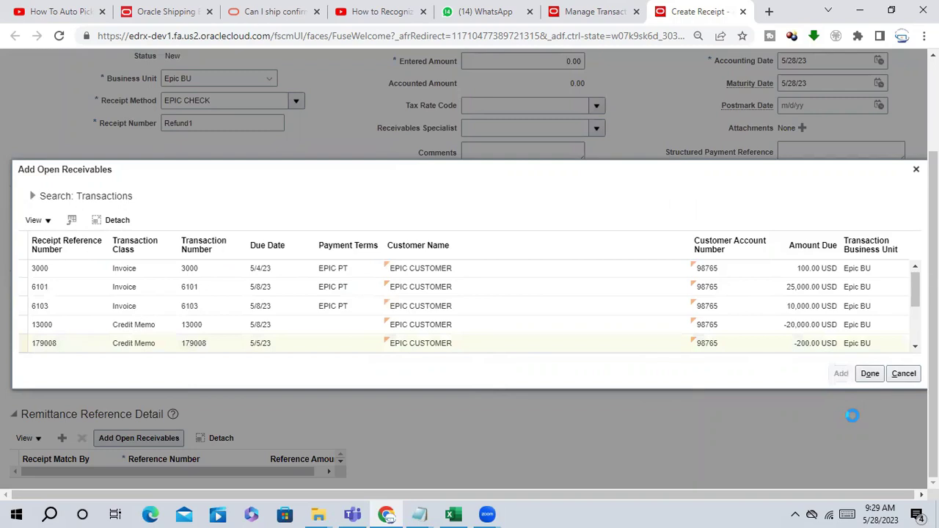
pyautogui.click(871, 375)
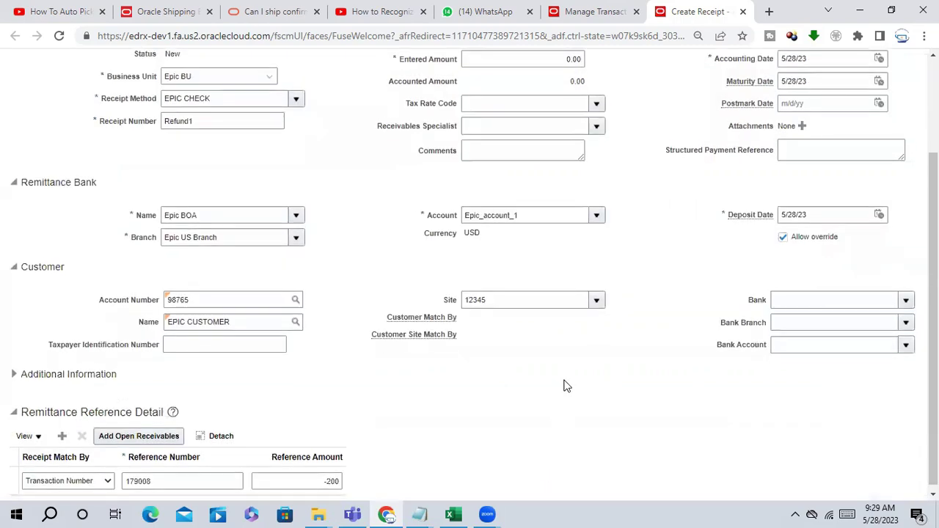
pyautogui.scroll(2, 401, 487)
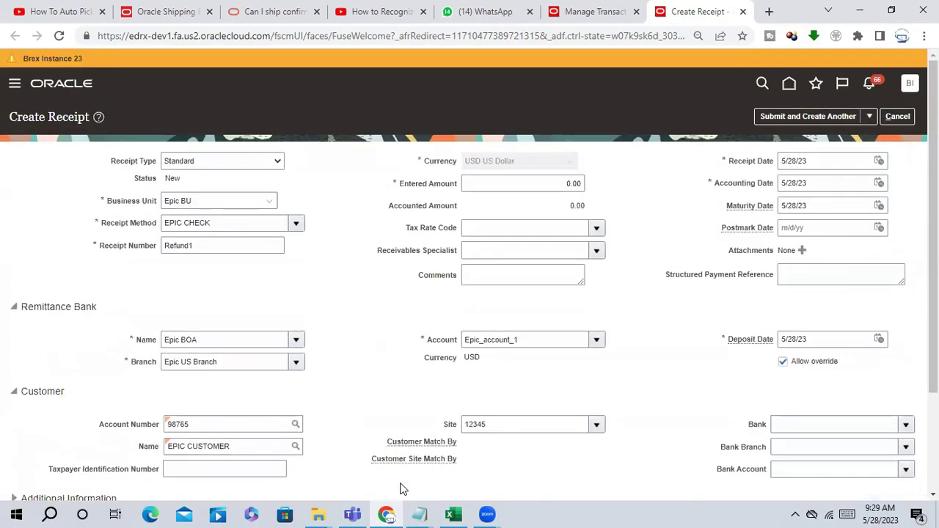
# Submit the receipt with Submit and AutoApply Now, showing 200.00 applied.
pyautogui.click(869, 117)
pyautogui.click(855, 176)
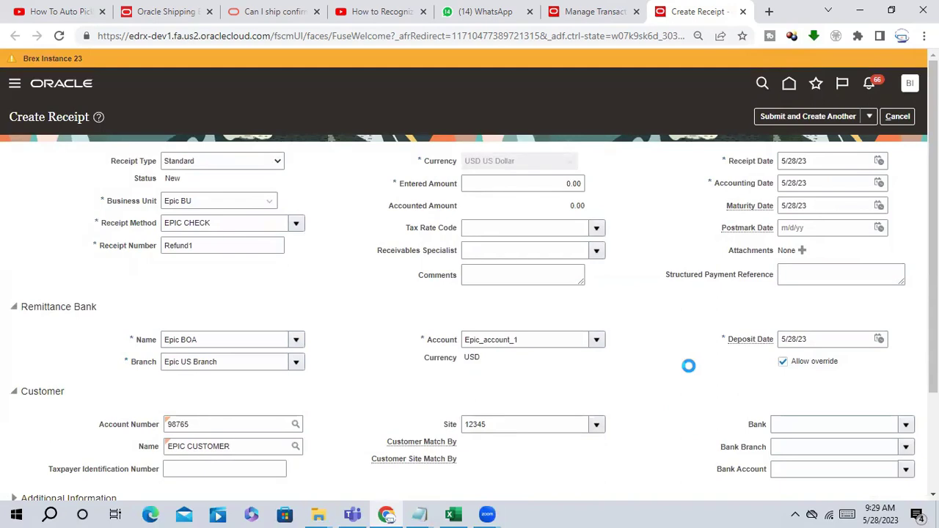
pyautogui.doubleClick(819, 251)
# Choose Issue Refund from Actions > More on the credit memo 179008 application.
pyautogui.click(807, 256)
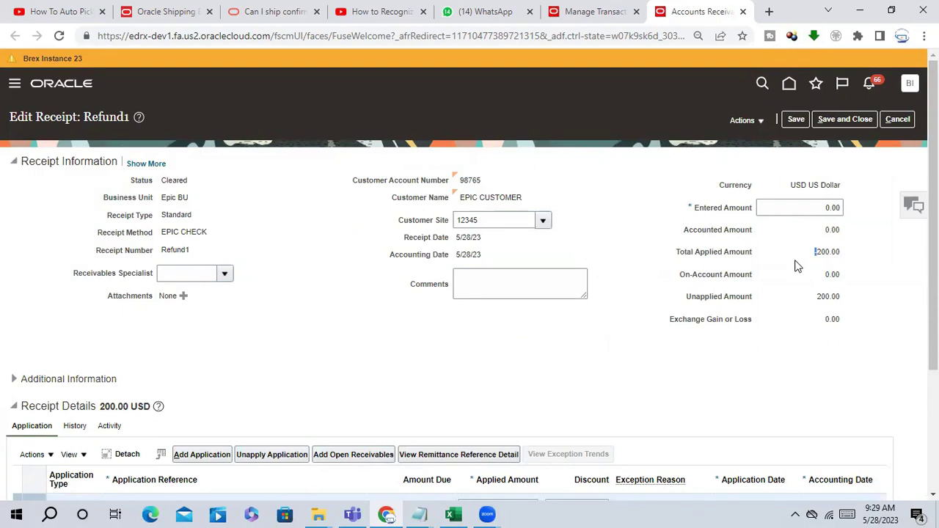
pyautogui.scroll(-3, 933, 309)
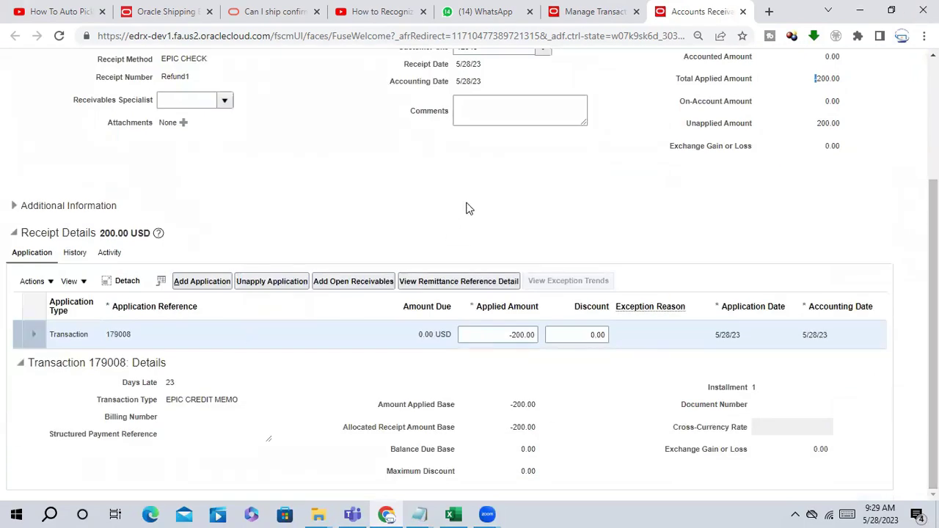
pyautogui.scroll(3, 806, 232)
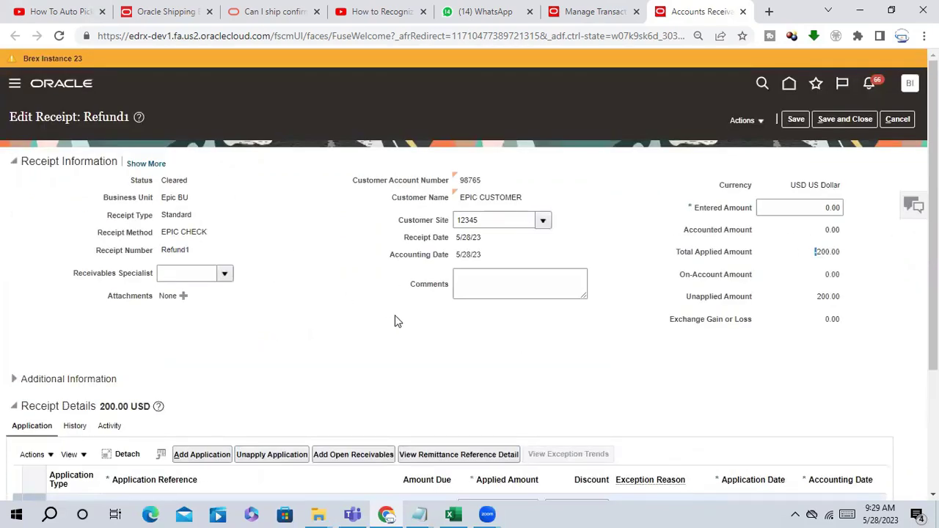
pyautogui.scroll(-2, 522, 354)
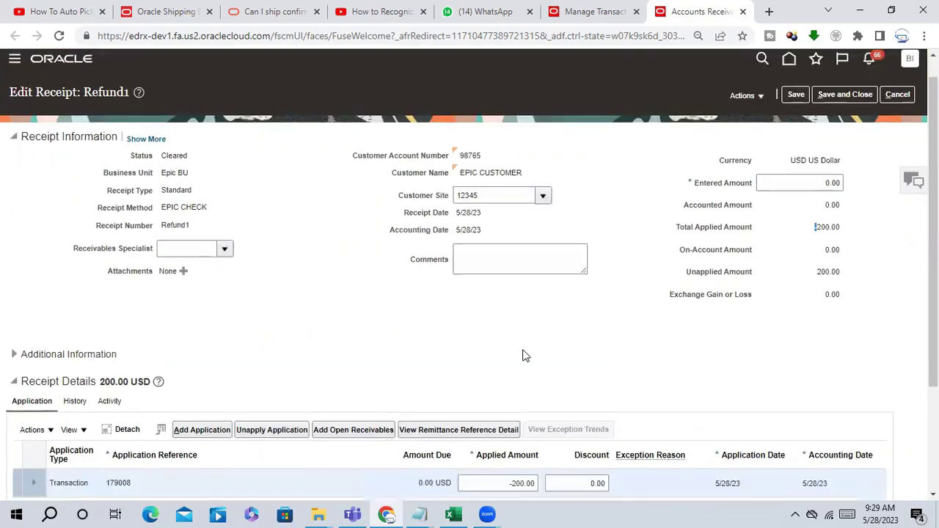
pyautogui.scroll(-1, 204, 218)
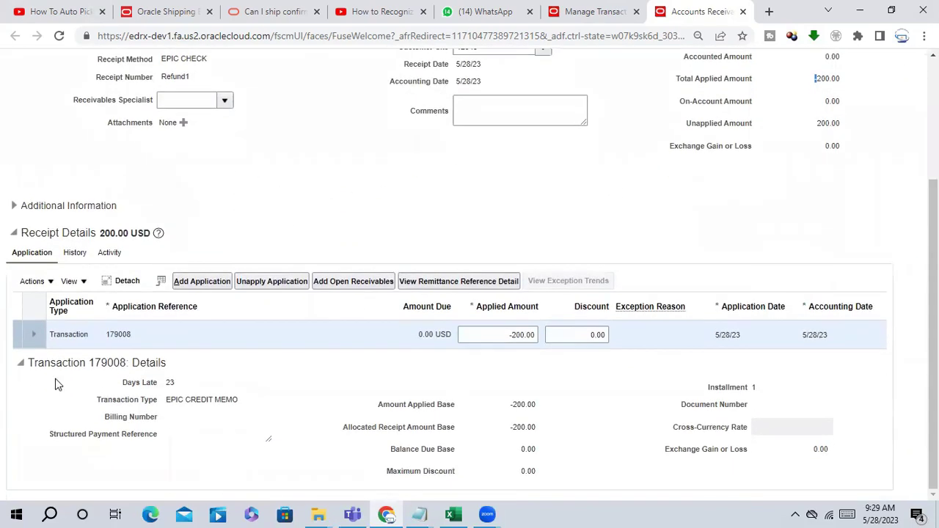
pyautogui.click(51, 285)
pyautogui.moveTo(63, 460)
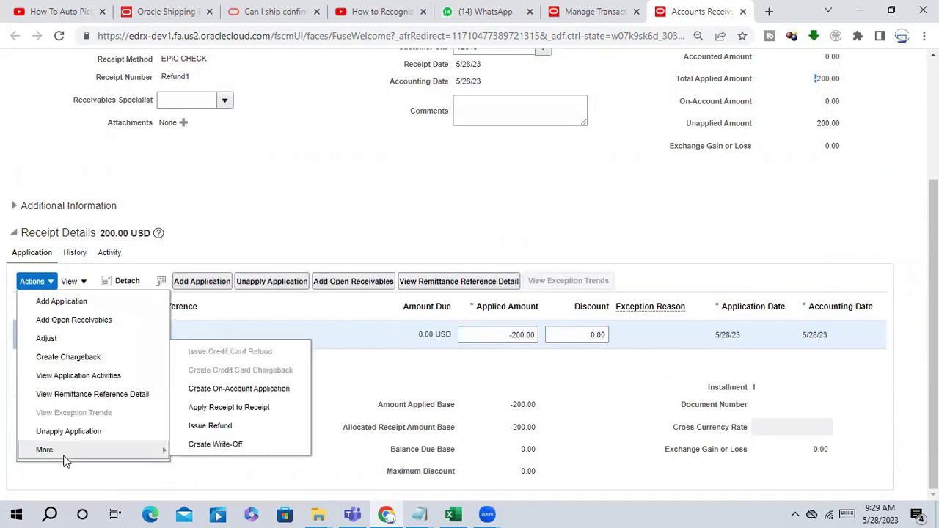
pyautogui.click(209, 427)
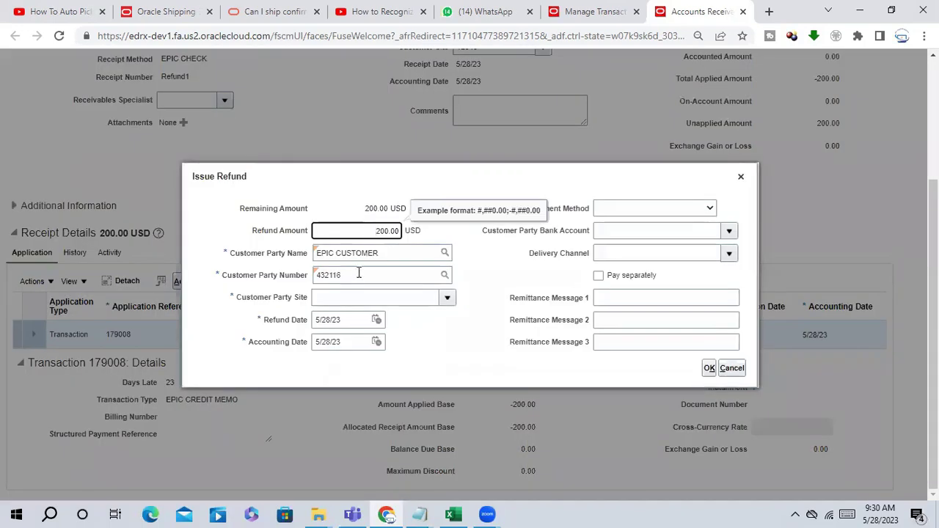
# Confirm the 200.00 refund amount, set party site EPIC ADDRESS, and open the payment method list.
pyautogui.moveTo(362, 235); pyautogui.dragTo(404, 236)
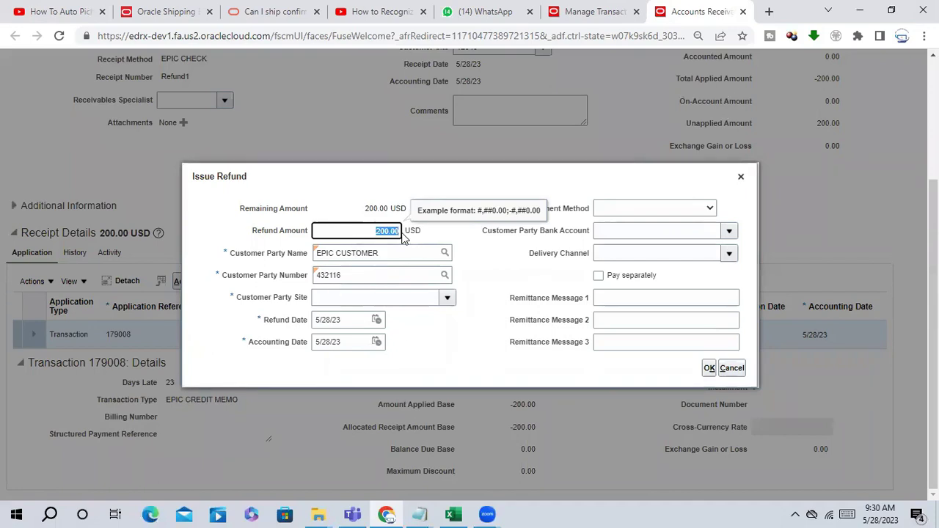
pyautogui.click(447, 301)
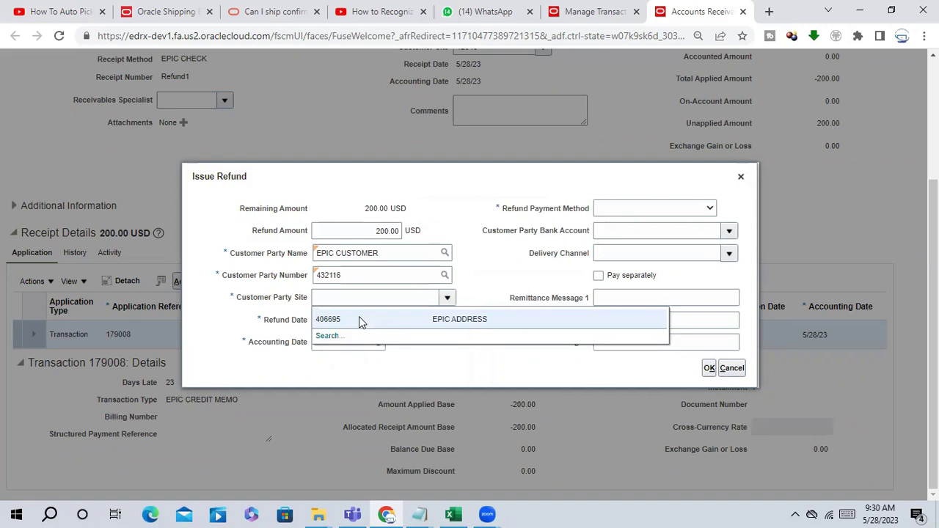
pyautogui.click(360, 321)
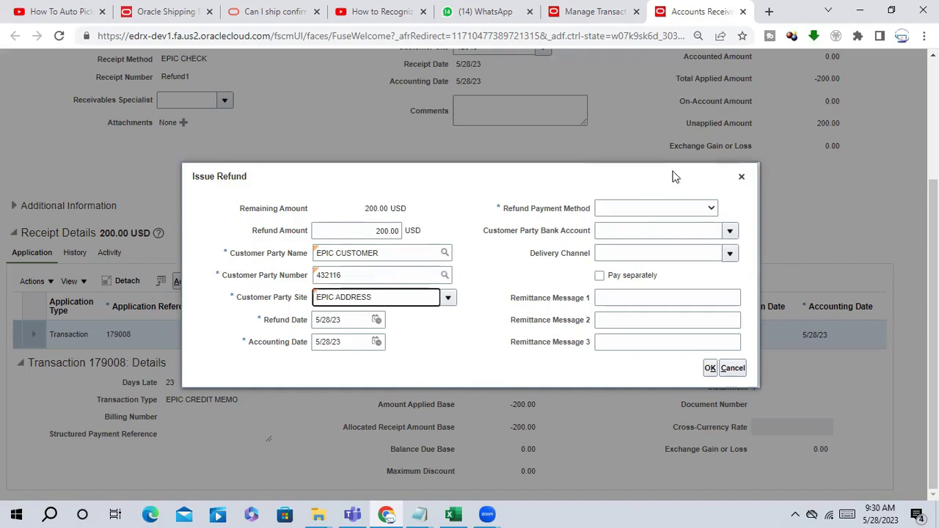
pyautogui.click(706, 210)
pyautogui.click(674, 206)
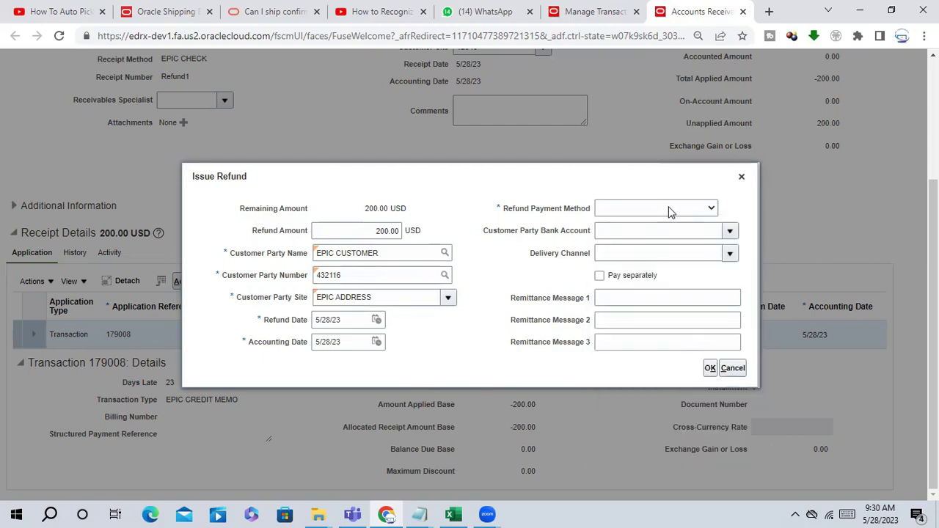
pyautogui.click(668, 209)
# Set Check as the refund payment method and issue the 200.00 refund.
pyautogui.moveTo(756, 281); pyautogui.dragTo(765, 395)
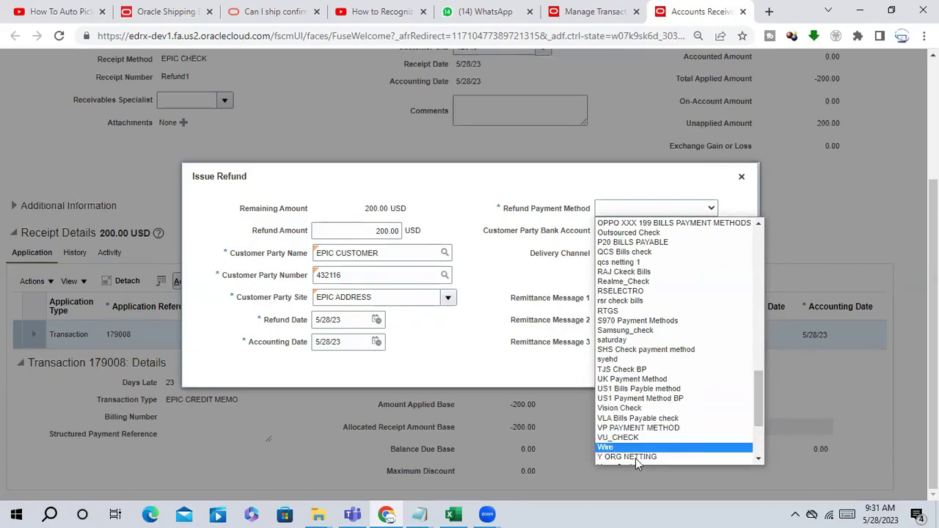
pyautogui.scroll(-3, 679, 375)
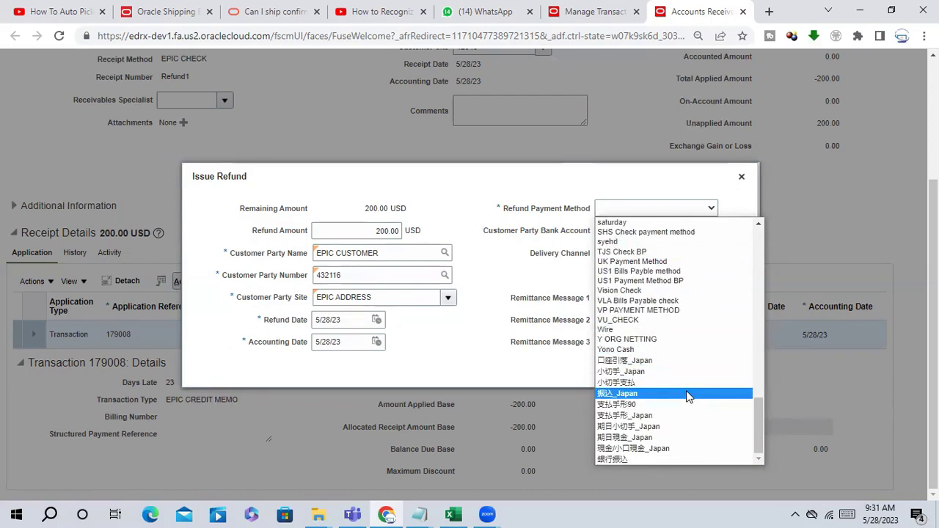
pyautogui.press('c')
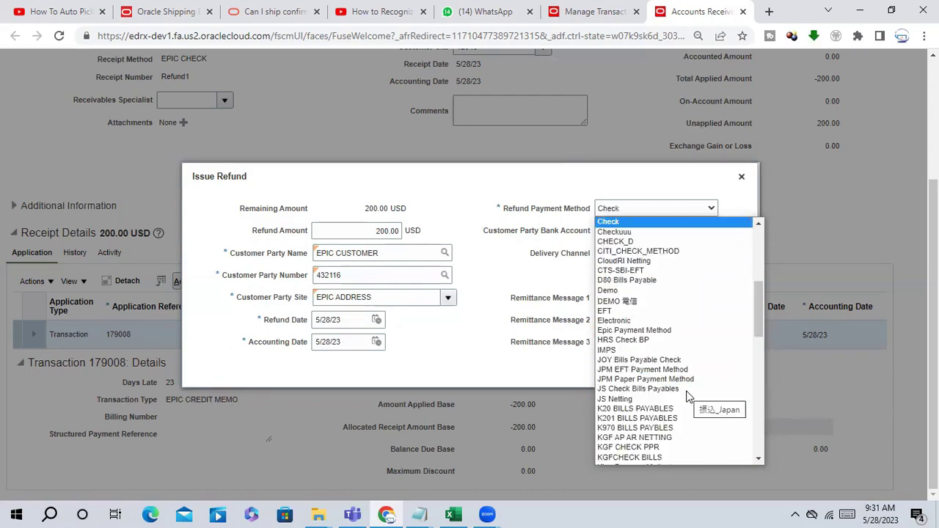
pyautogui.click(620, 222)
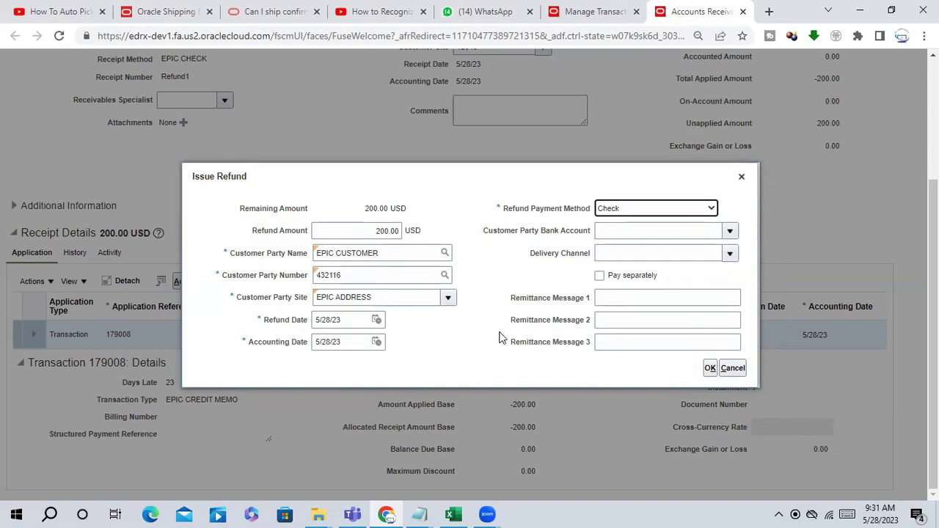
pyautogui.click(710, 370)
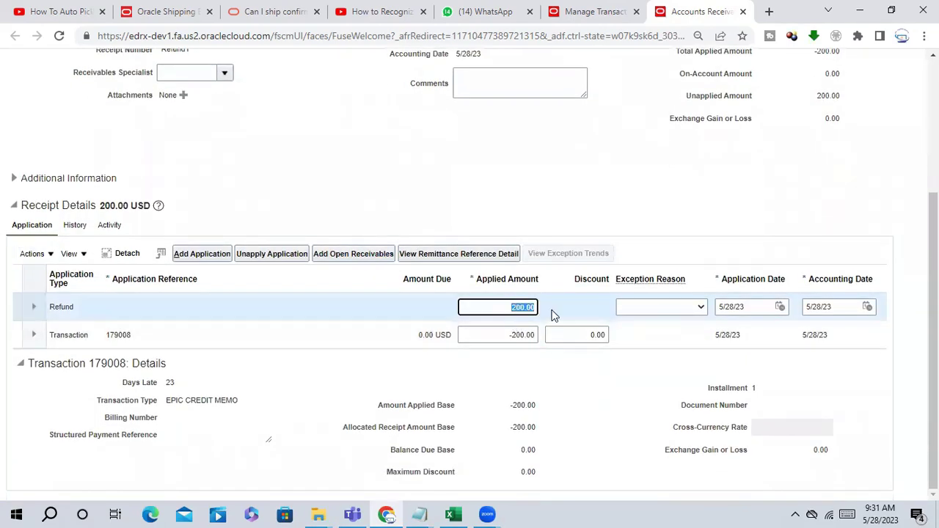
# Inspect the Refund application line and its application and receipt action menus without changes.
pyautogui.click(514, 334)
pyautogui.click(497, 307)
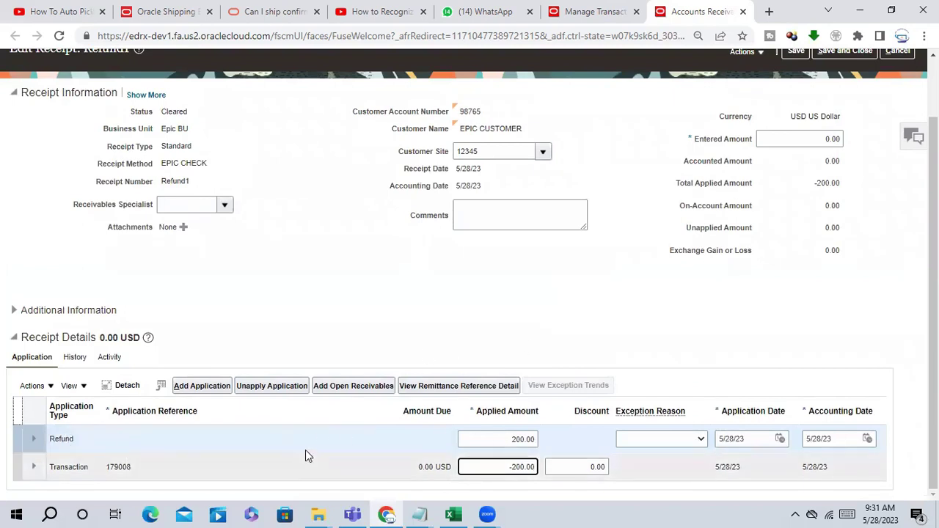
pyautogui.click(247, 447)
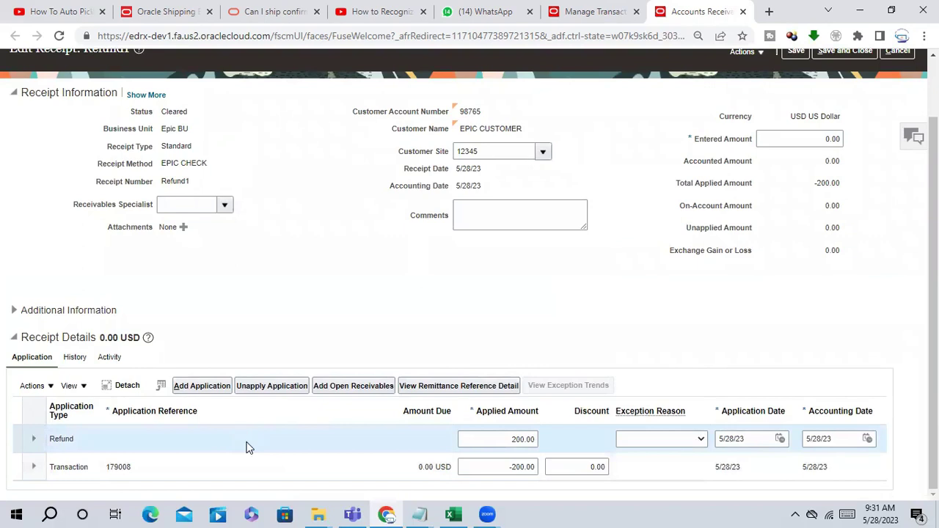
pyautogui.click(673, 443)
pyautogui.click(789, 269)
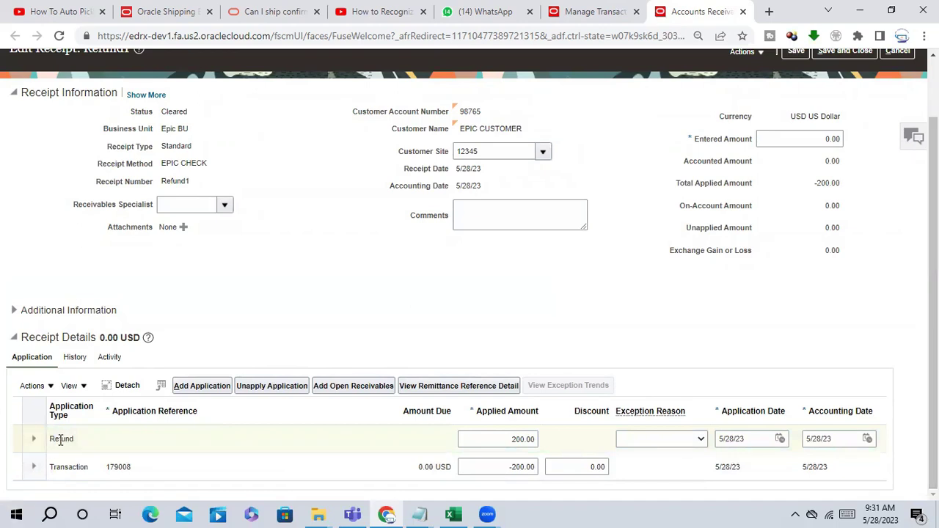
pyautogui.click(61, 440)
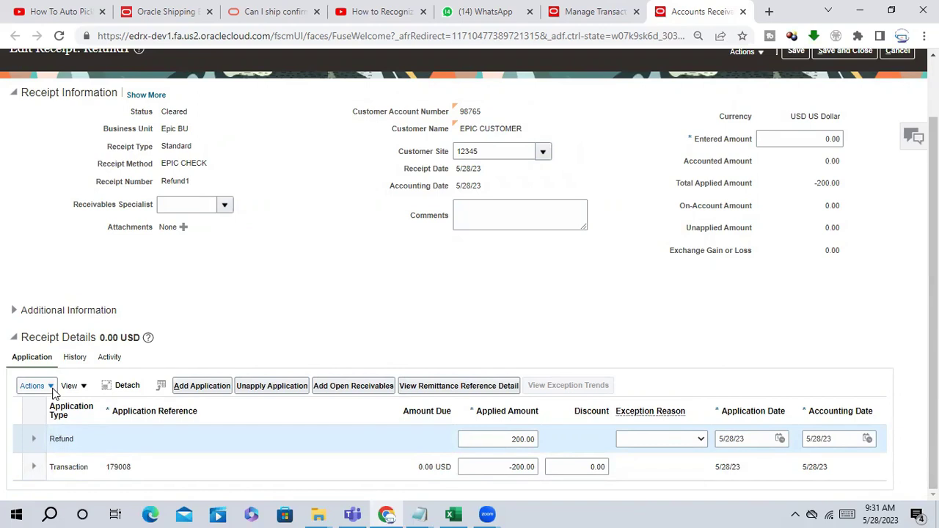
pyautogui.click(51, 390)
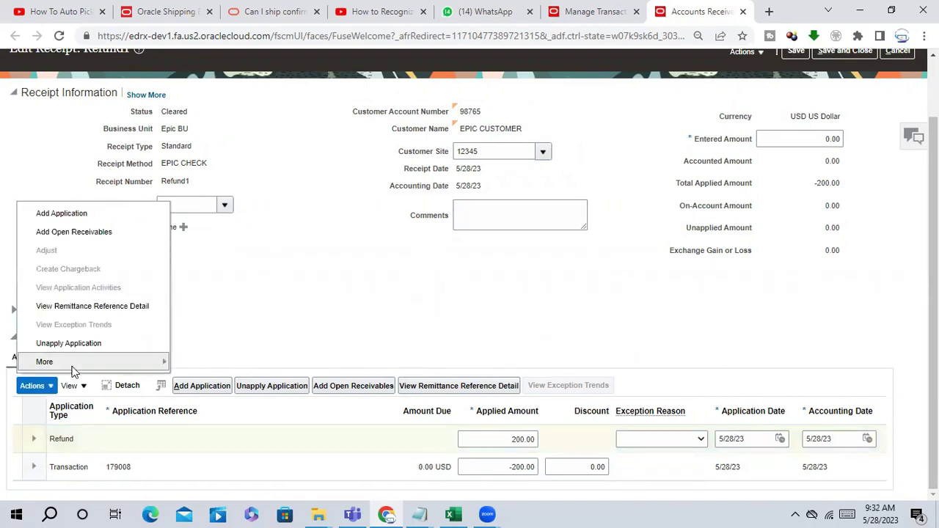
pyautogui.moveTo(44, 362)
pyautogui.click(286, 331)
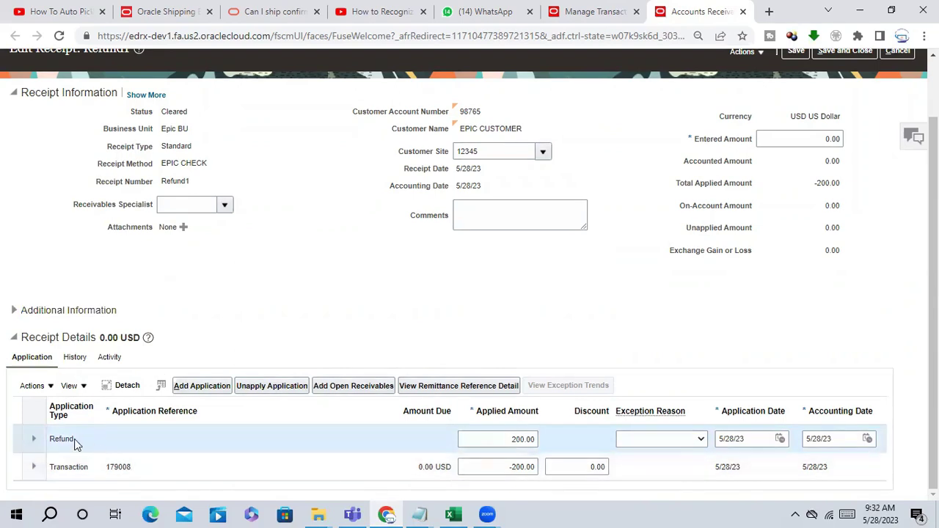
pyautogui.scroll(1, 807, 289)
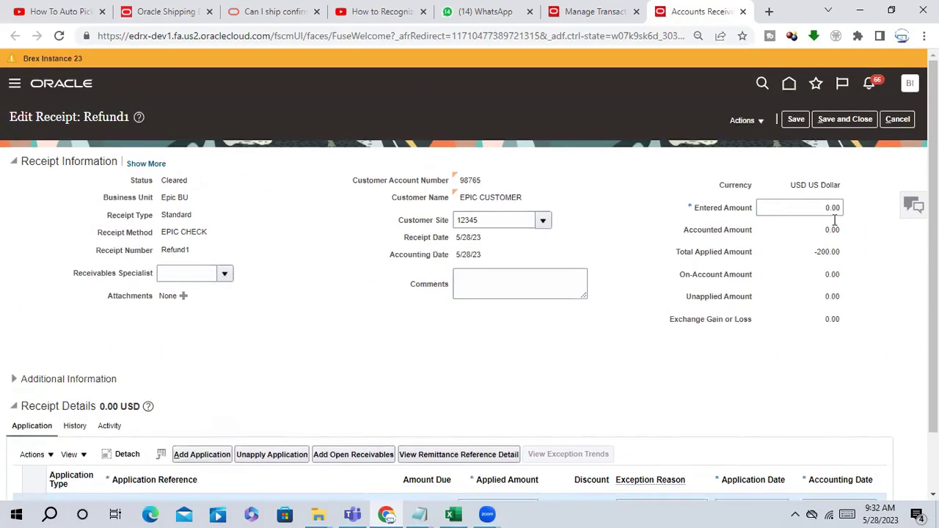
pyautogui.click(763, 124)
pyautogui.click(643, 286)
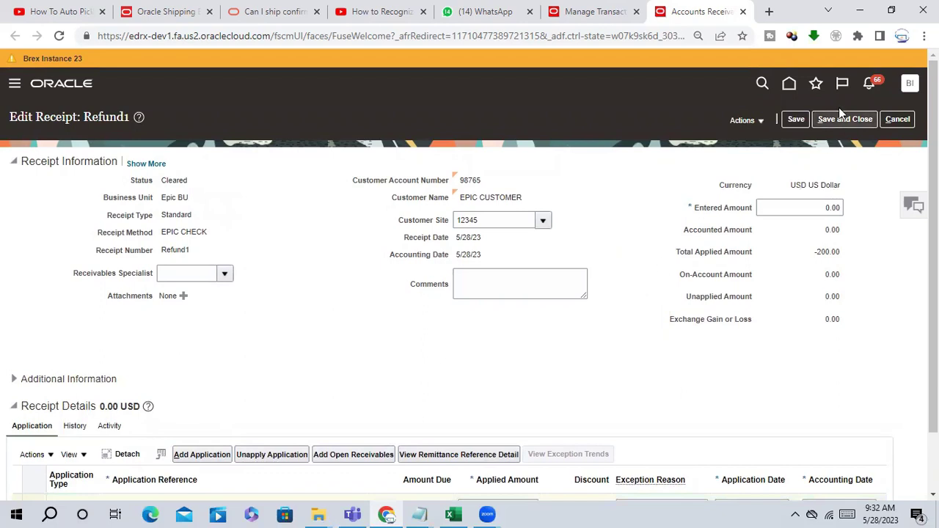
pyautogui.scroll(-1, 658, 353)
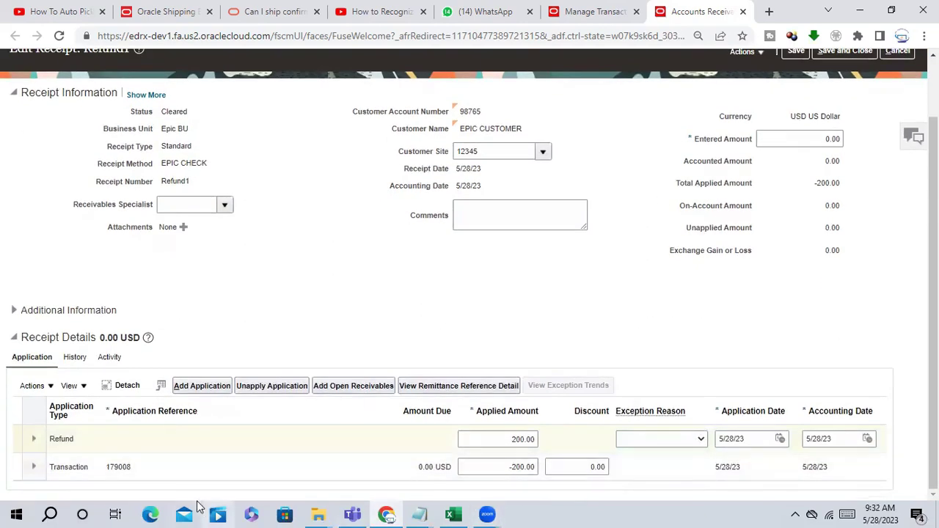
# Set the Refund line's exception reason to Overpayment.
pyautogui.click(75, 439)
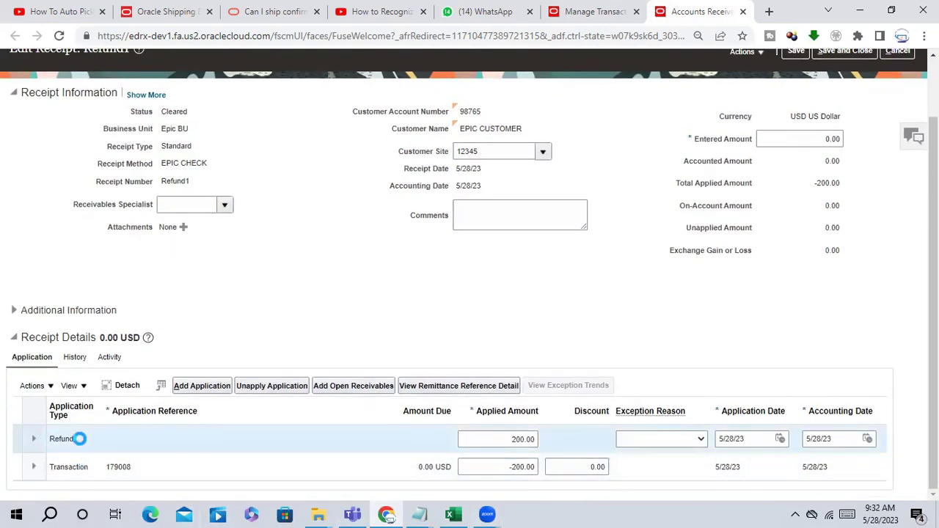
pyautogui.click(656, 442)
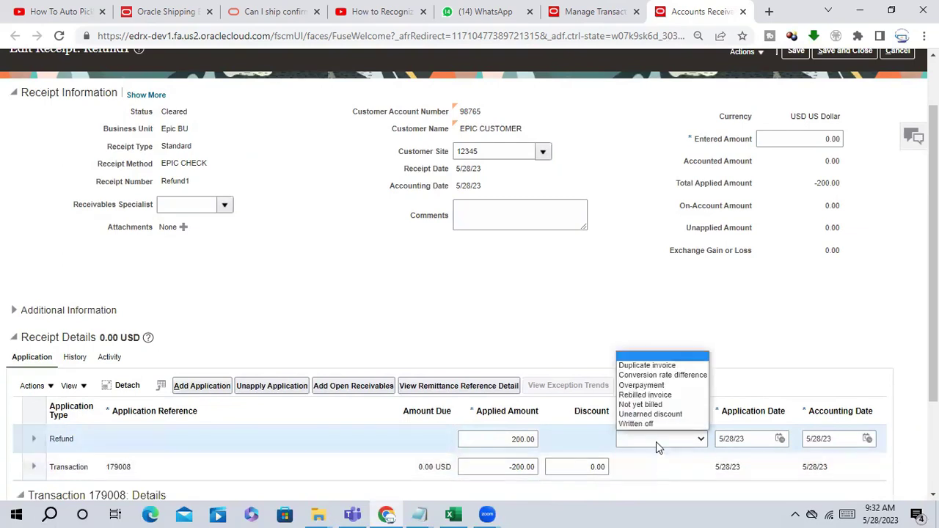
pyautogui.click(656, 442)
pyautogui.click(656, 442)
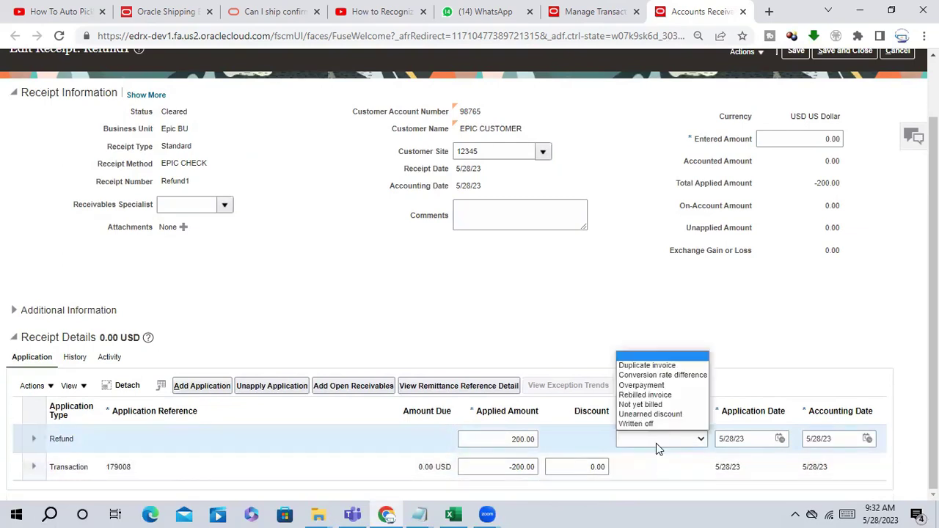
pyautogui.click(651, 387)
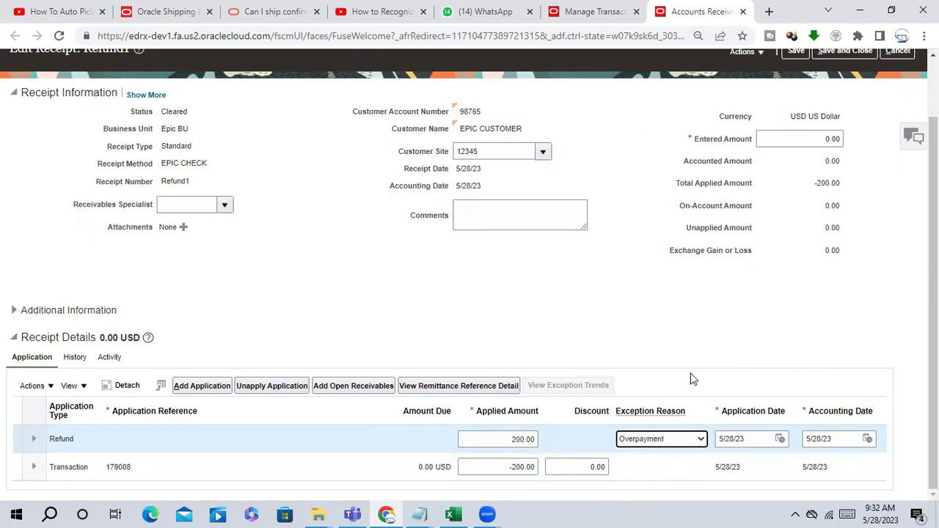
pyautogui.scroll(1, 698, 377)
# Save receipt Refund1 and select the Refund row's application reference 109002 for copying.
pyautogui.click(796, 119)
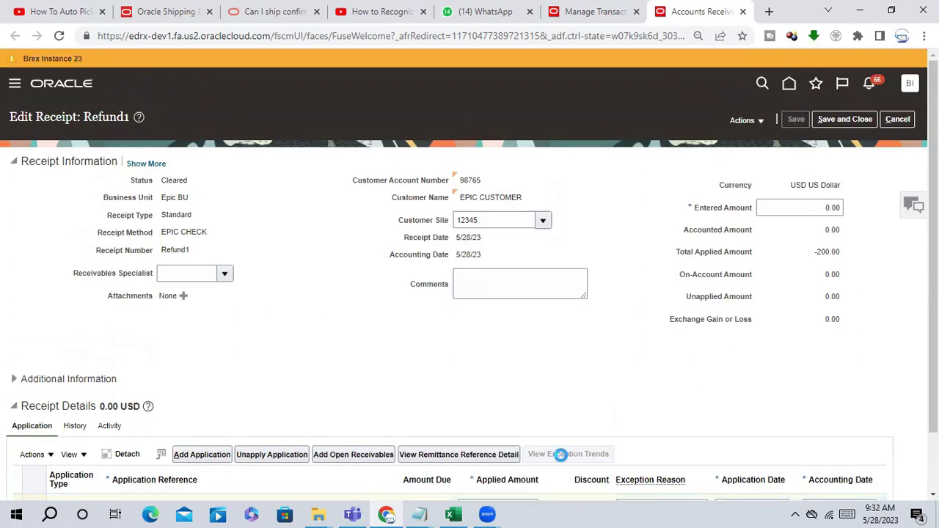
pyautogui.scroll(-1, 541, 249)
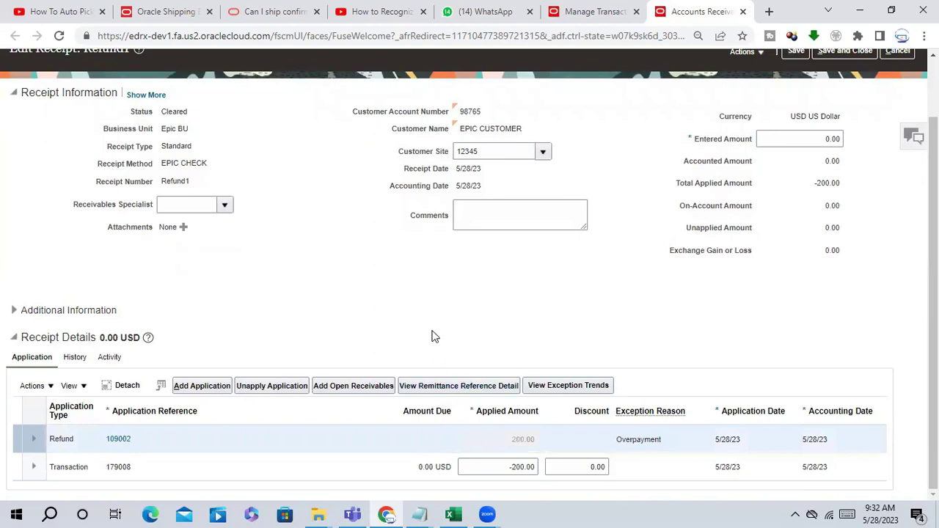
pyautogui.moveTo(133, 442); pyautogui.dragTo(102, 442)
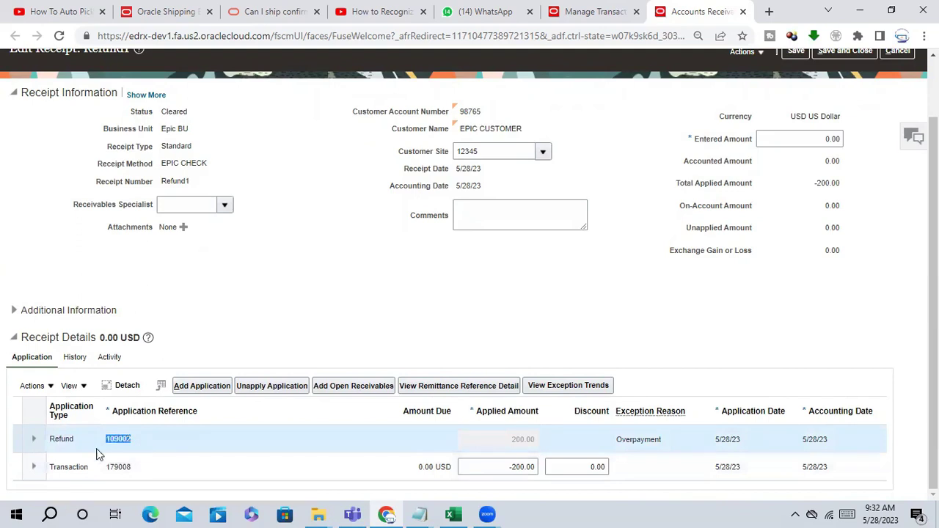
pyautogui.click(600, 14)
# In a new tab, go from the home page through Payables Invoices to the Manage Invoices search.
pyautogui.rightClick(788, 85)
pyautogui.press('Escape')
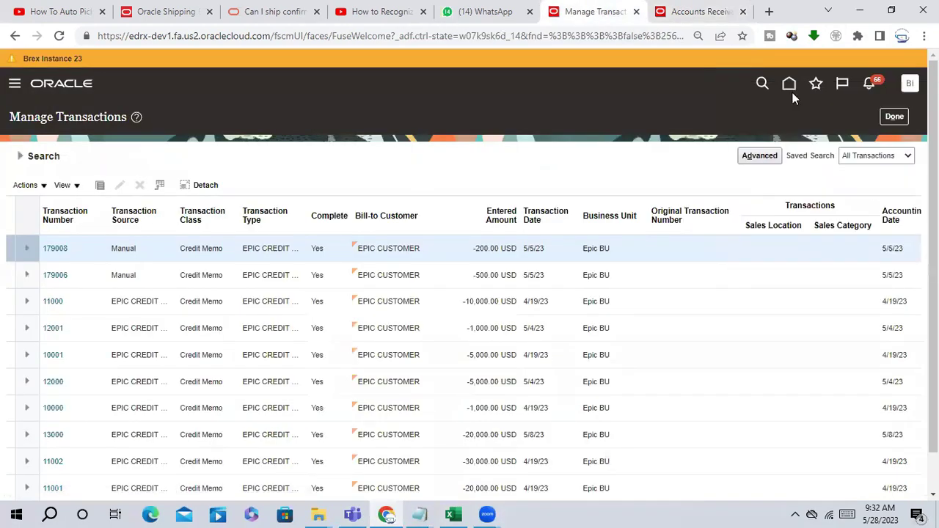
pyautogui.click(789, 85)
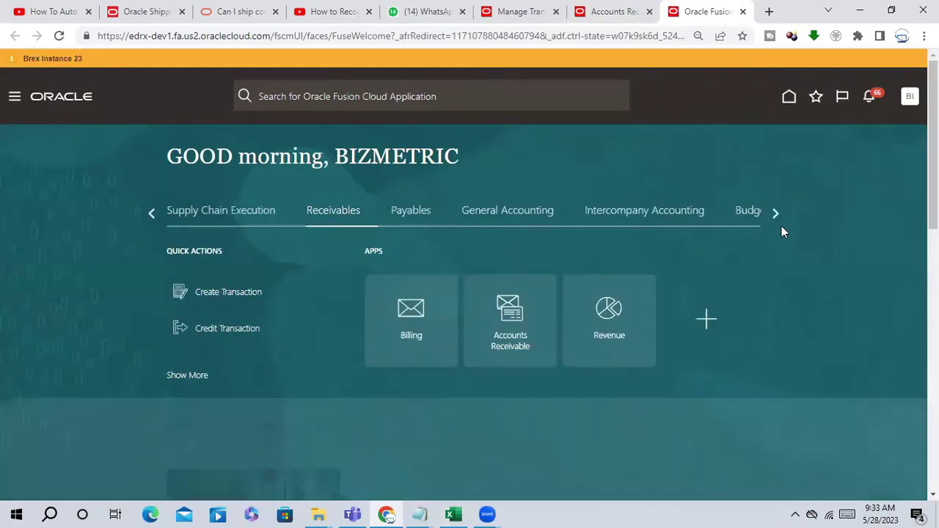
pyautogui.click(418, 217)
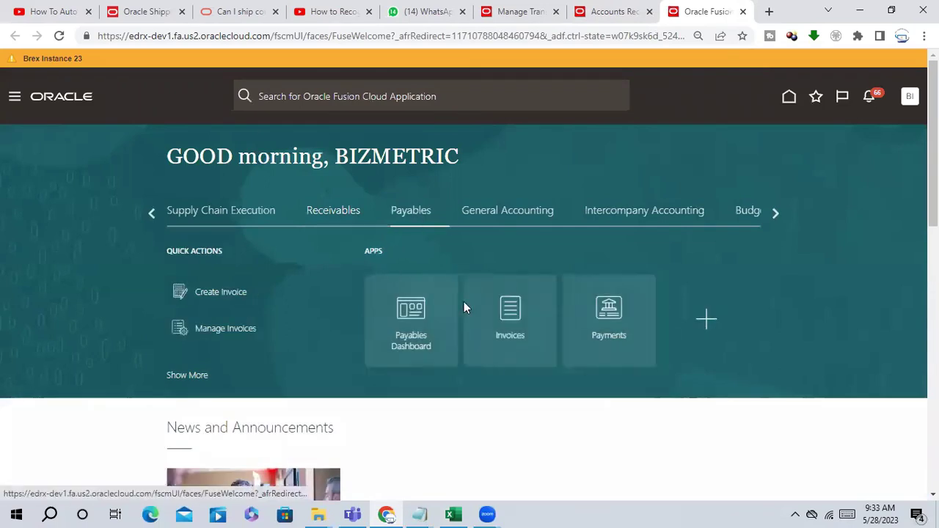
pyautogui.click(519, 321)
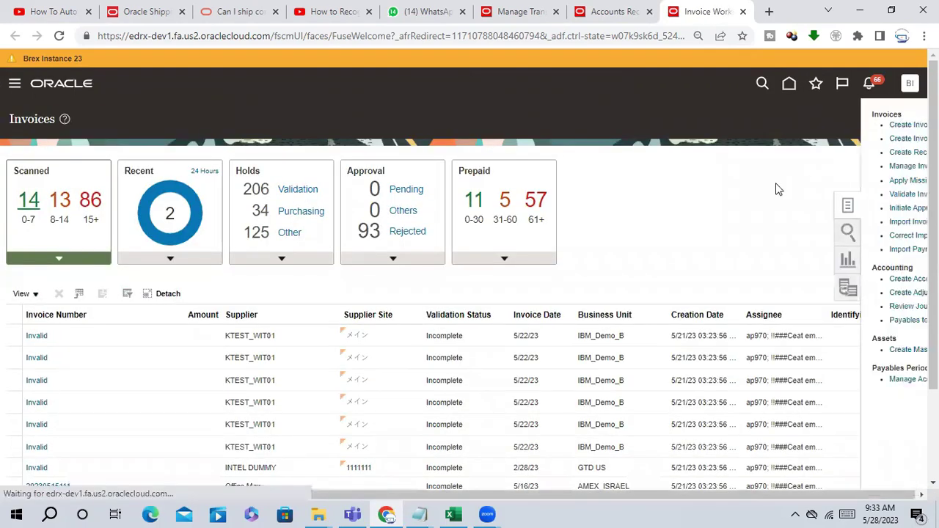
pyautogui.click(815, 167)
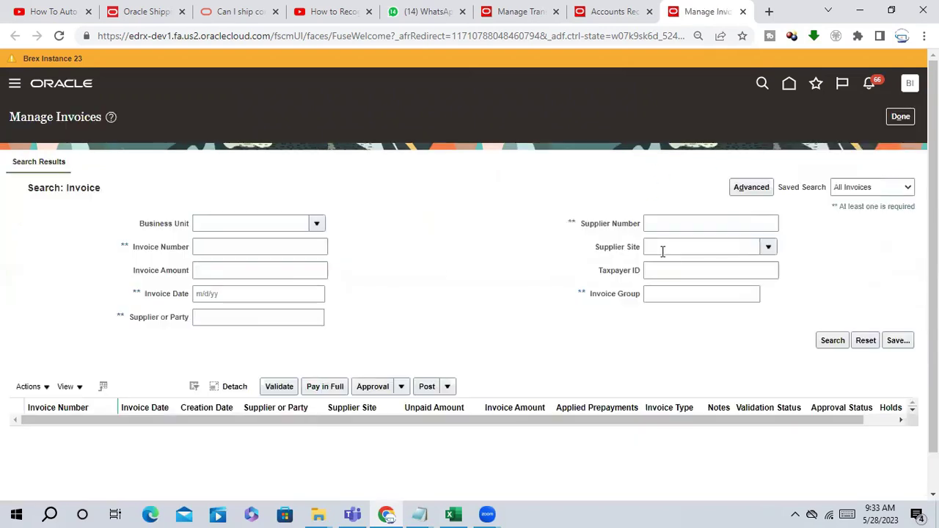
# Search for invoice number 109002, removing the pasted leading space, and open its details.
pyautogui.click(262, 238)
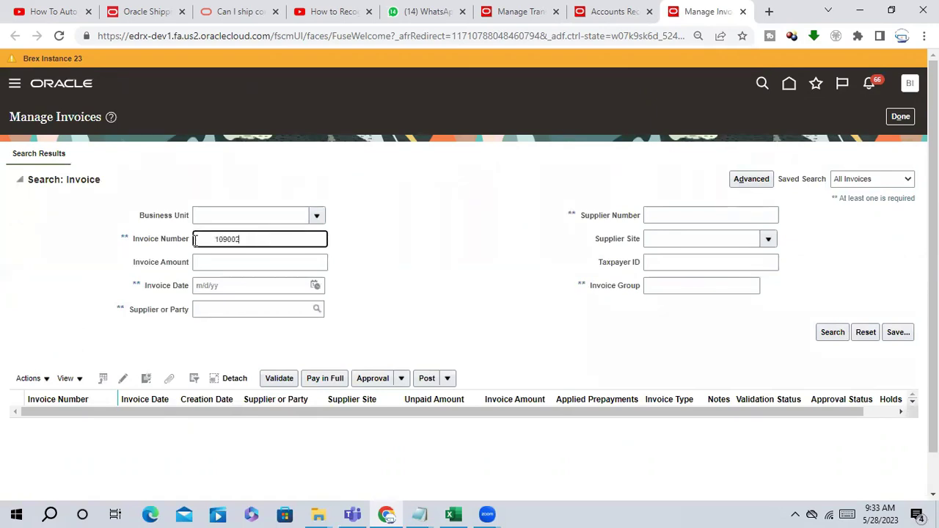
pyautogui.press('Home')
pyautogui.press('Delete')
pyautogui.press('Delete')
pyautogui.click(833, 332)
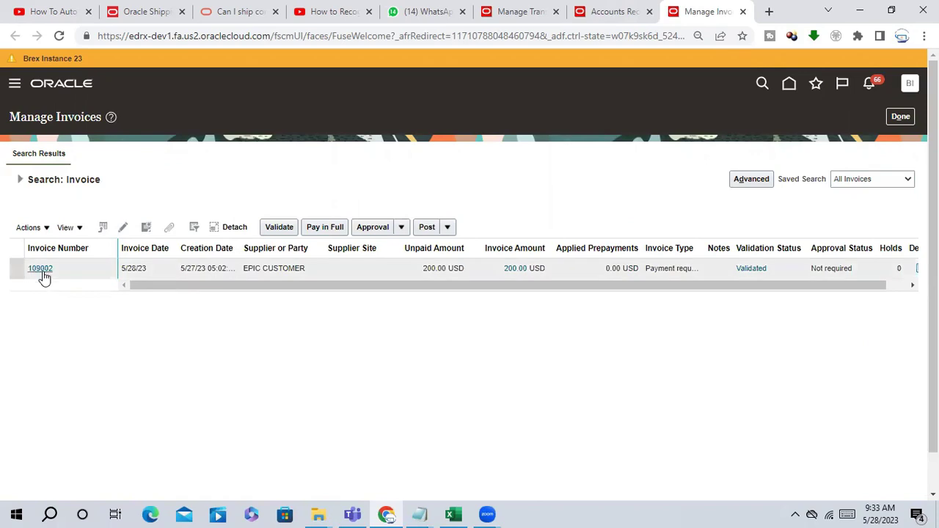
pyautogui.click(41, 269)
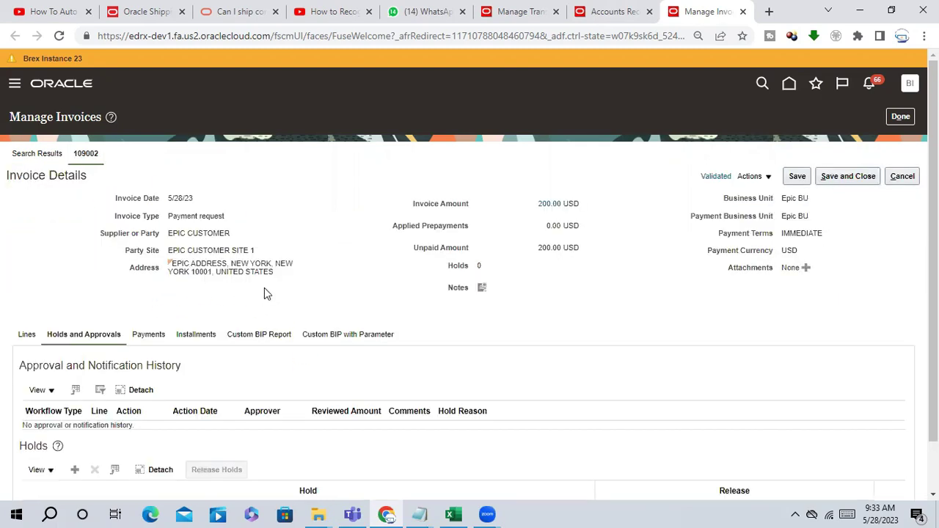
# Review invoice 109002's supplier and its single 200.00 item line.
pyautogui.moveTo(170, 232); pyautogui.dragTo(235, 237)
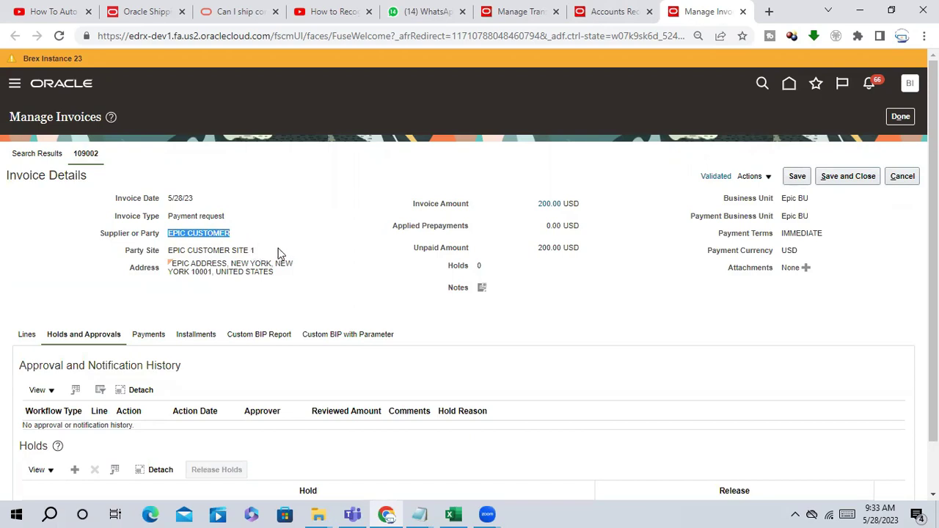
pyautogui.scroll(-2, 273, 261)
pyautogui.scroll(2, 272, 264)
pyautogui.scroll(-2, 273, 264)
pyautogui.click(26, 279)
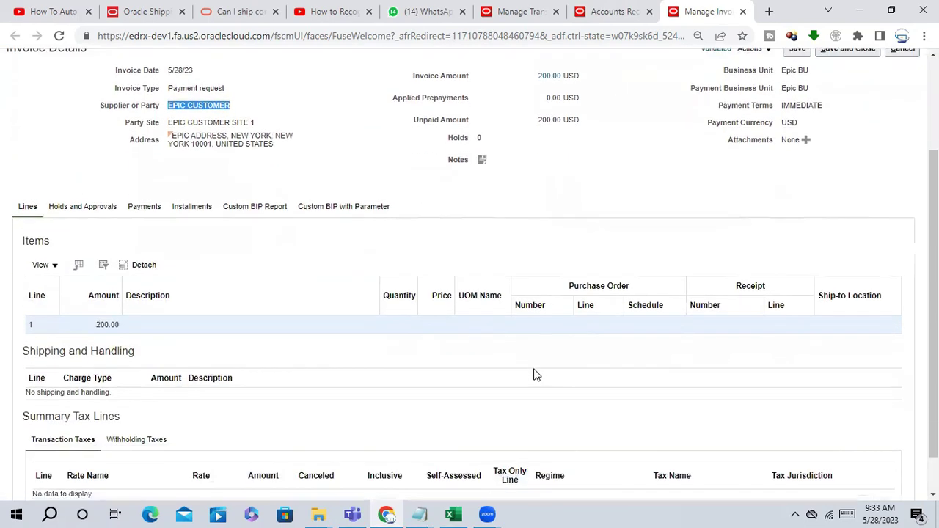
pyautogui.scroll(1, 512, 360)
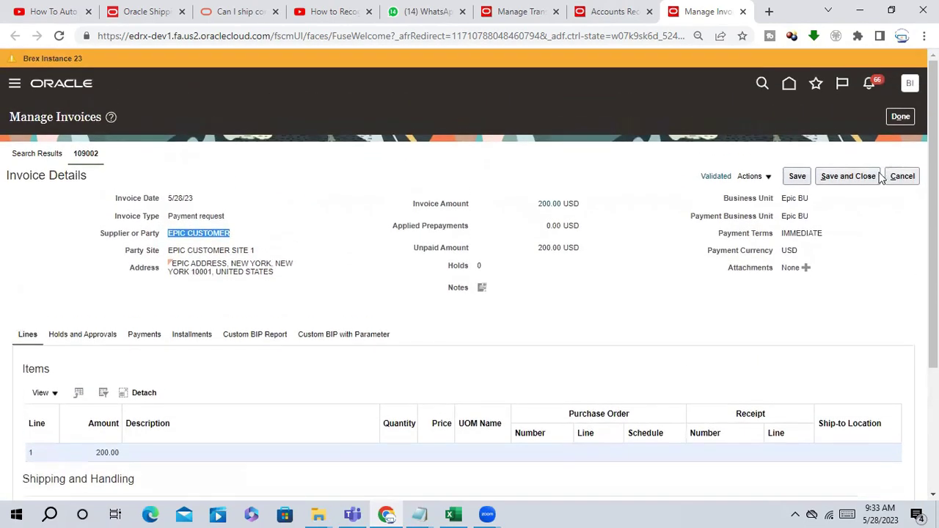
# Open invoice 109002 for editing with Actions > Edit.
pyautogui.click(769, 178)
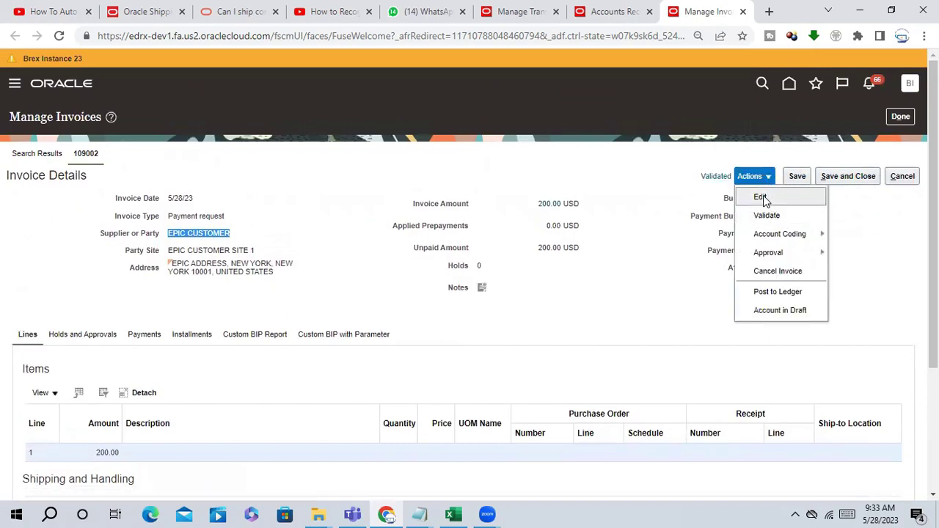
pyautogui.click(761, 195)
pyautogui.scroll(-3, 504, 362)
pyautogui.scroll(-1, 504, 363)
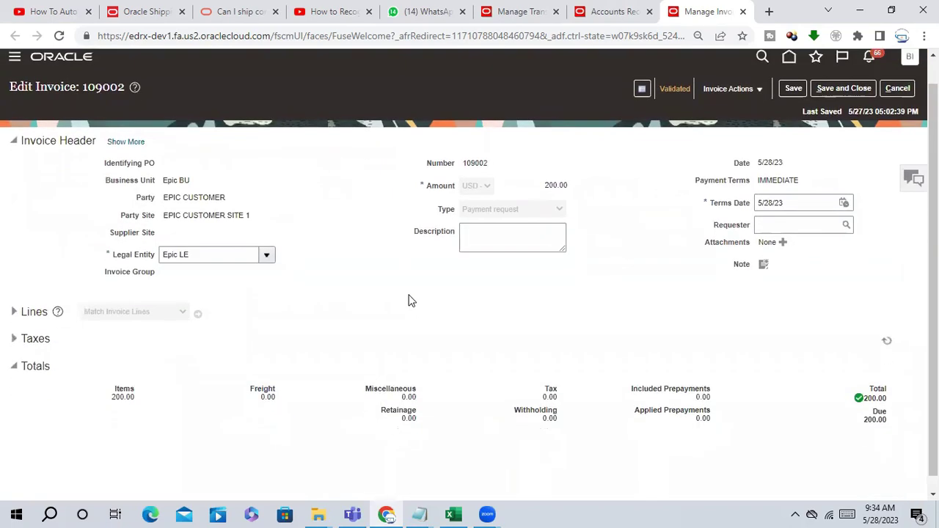
# Check line 1's distribution combination 101.2201.0000.0000.0000.0000 and open its distributions.
pyautogui.click(14, 297)
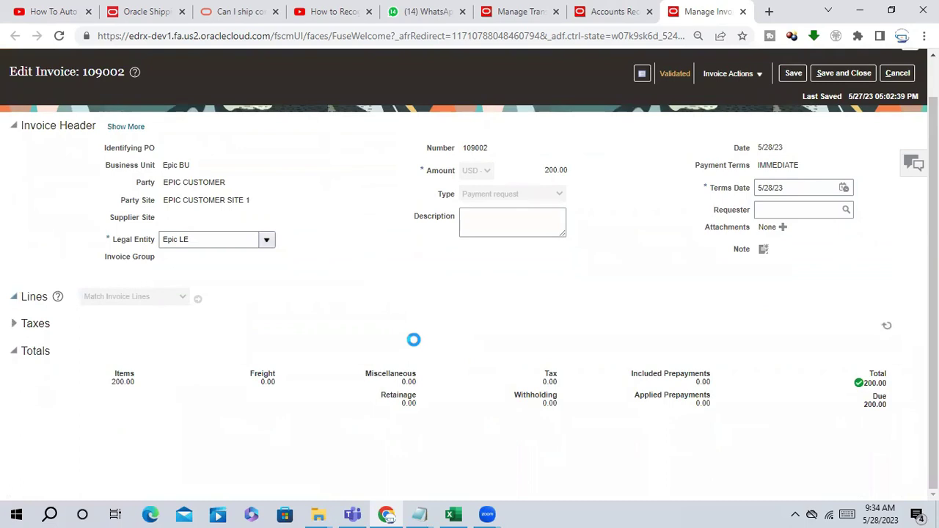
pyautogui.scroll(-2, 397, 330)
pyautogui.click(361, 250)
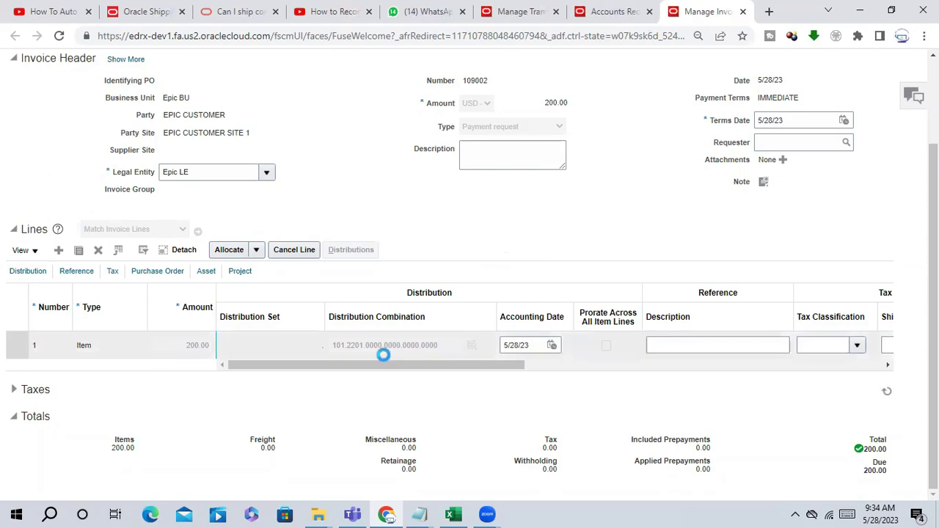
pyautogui.moveTo(331, 347); pyautogui.dragTo(441, 346)
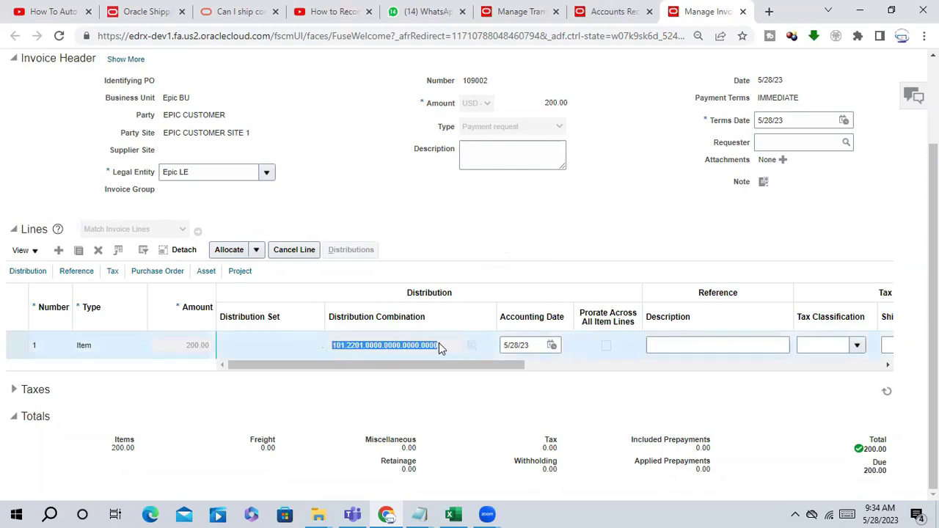
pyautogui.click(390, 353)
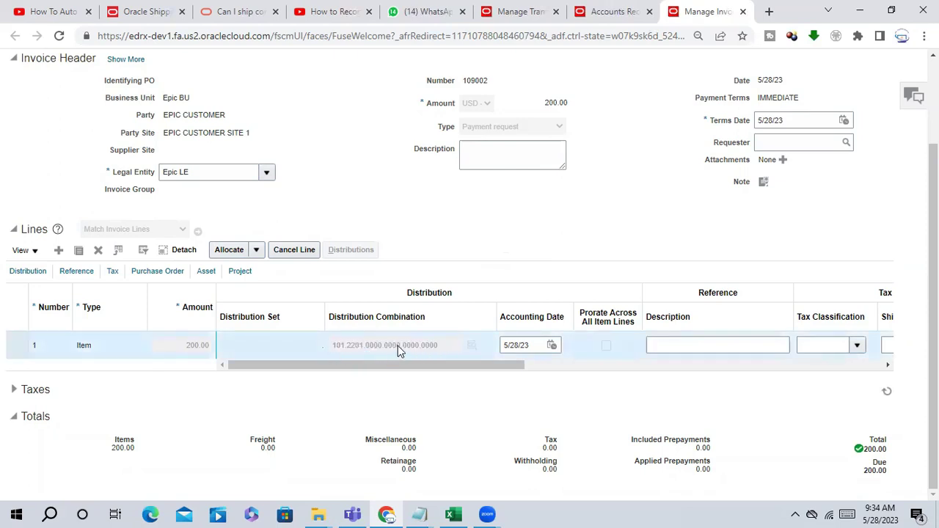
pyautogui.click(351, 249)
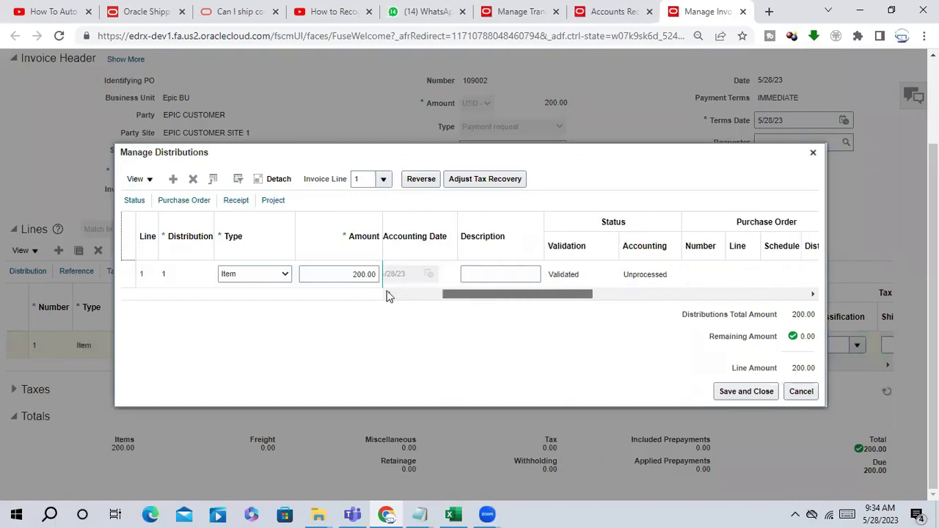
# Create draft accounting for receipt Refund1 with Account in Draft.
pyautogui.click(610, 12)
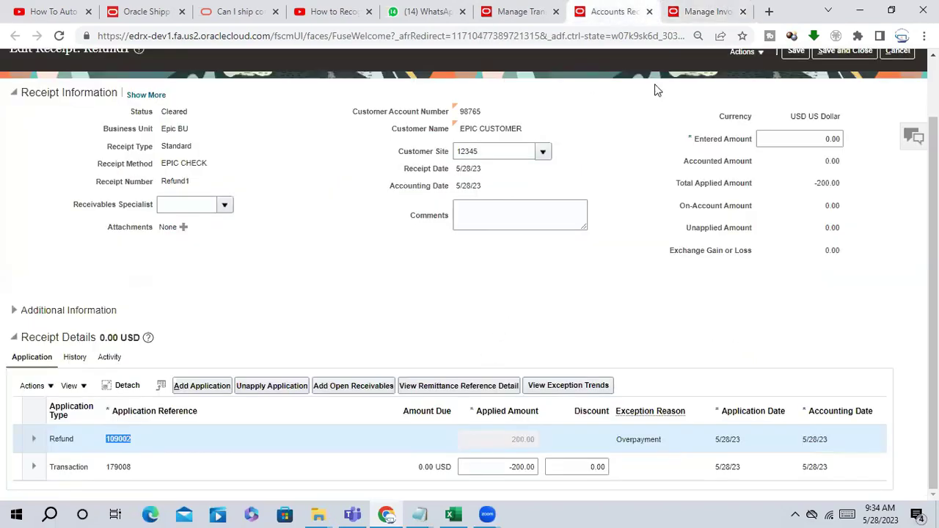
pyautogui.scroll(2, 710, 285)
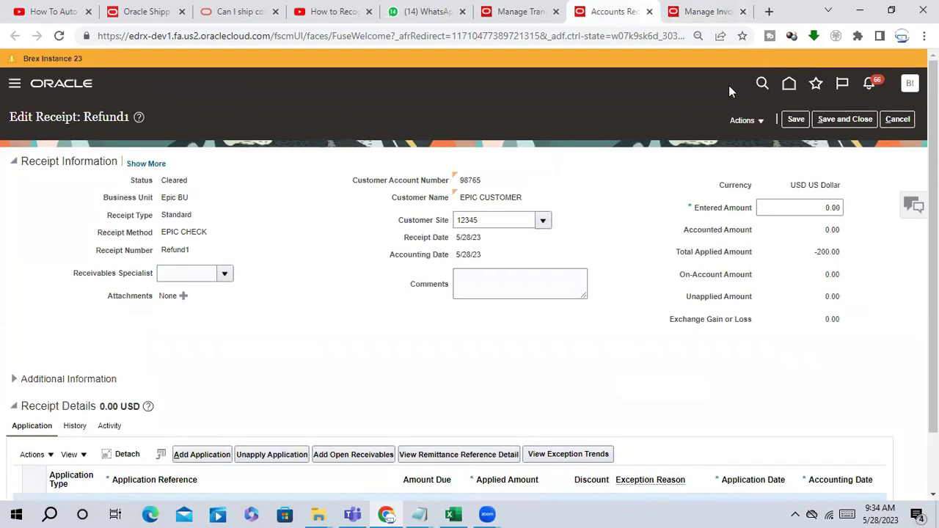
pyautogui.click(760, 121)
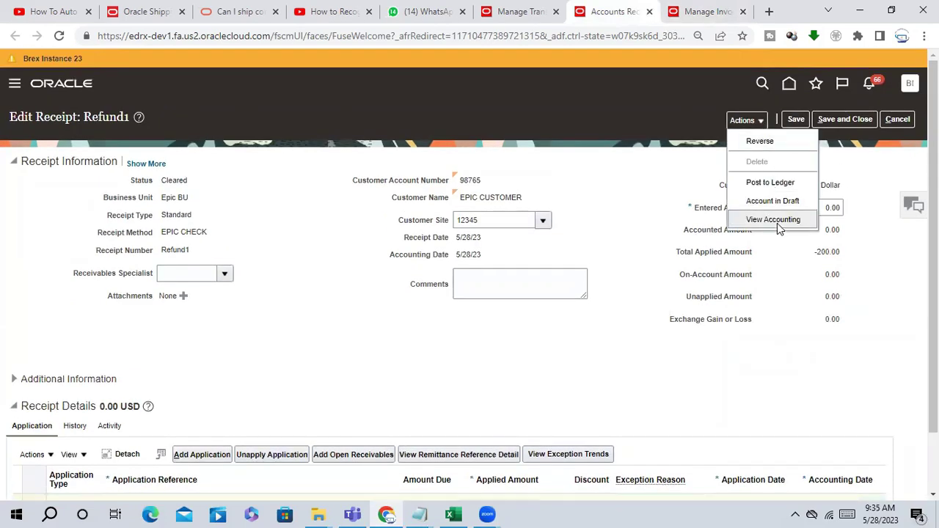
pyautogui.click(773, 201)
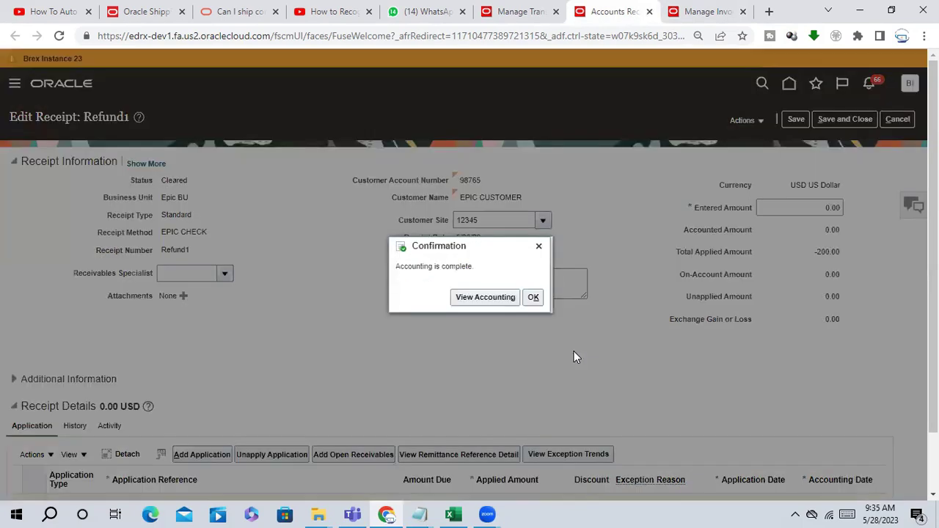
# Review the draft lines: Receivable debit 200.00 and 2201 refunding account credit 200.00.
pyautogui.click(481, 299)
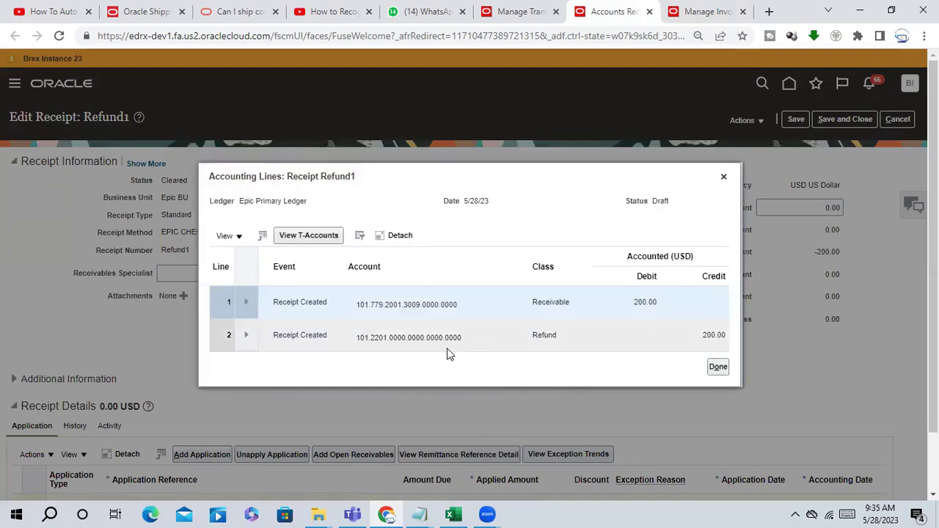
pyautogui.moveTo(371, 343); pyautogui.dragTo(446, 338)
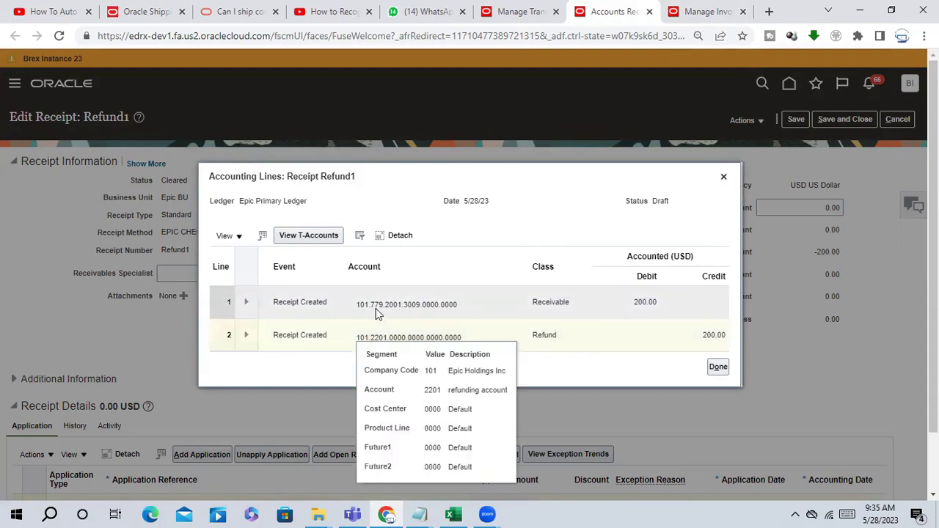
pyautogui.moveTo(374, 306); pyautogui.dragTo(441, 306)
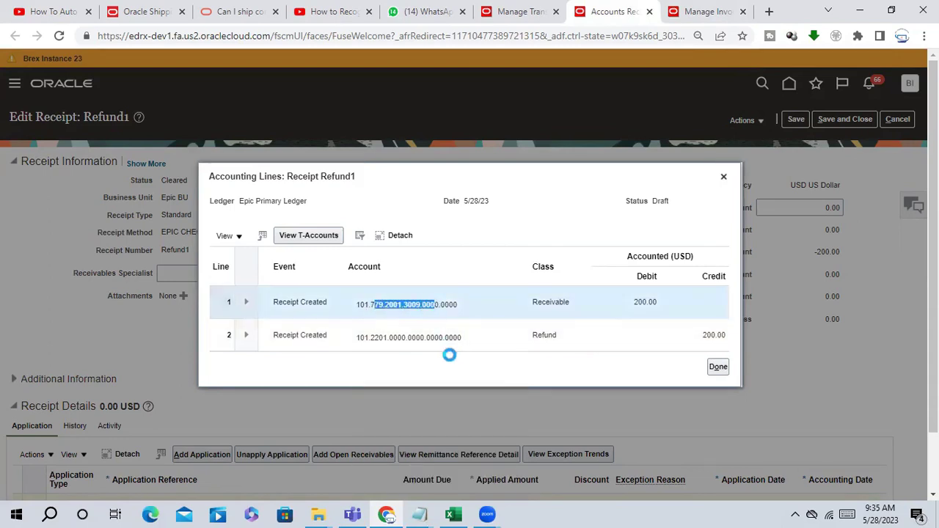
pyautogui.moveTo(355, 337)
pyautogui.mouseDown()
pyautogui.moveTo(486, 339)
pyautogui.moveTo(357, 339)
pyautogui.mouseUp()
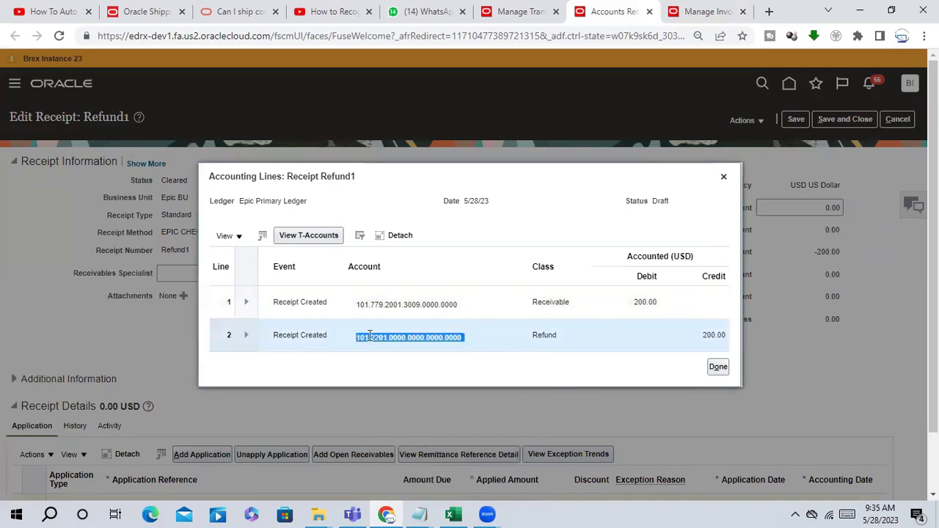
pyautogui.click(708, 12)
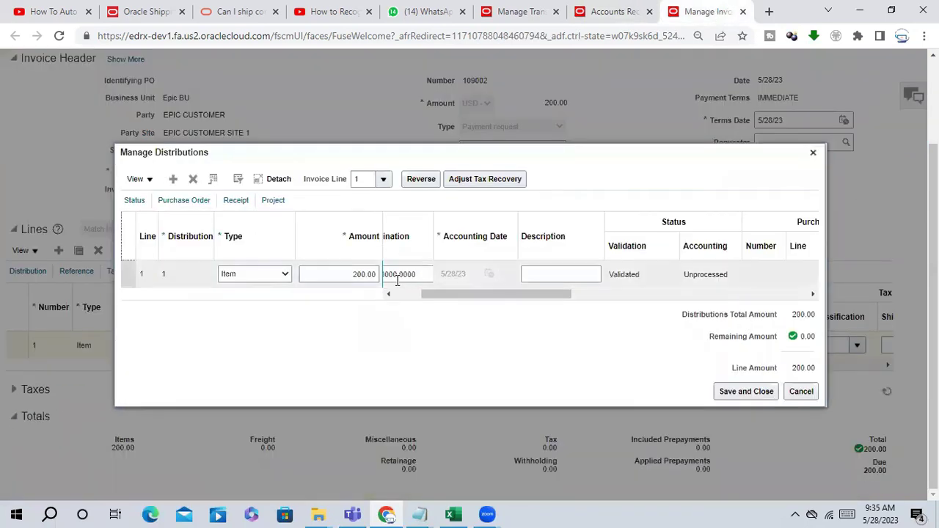
# Save line 1's 200.00 distribution to 101.2201.0000.0000.0000.0000 and close the distributions dialog.
pyautogui.click(402, 274)
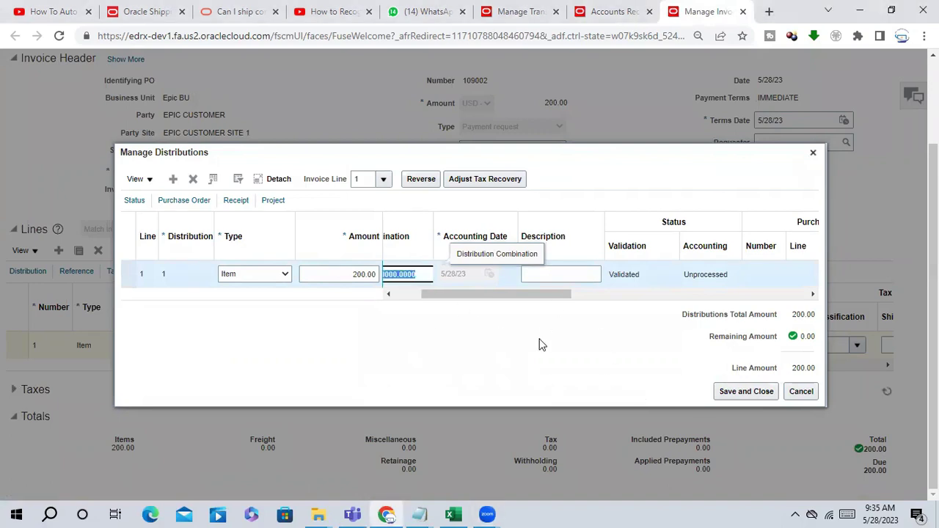
pyautogui.moveTo(493, 296); pyautogui.dragTo(522, 296)
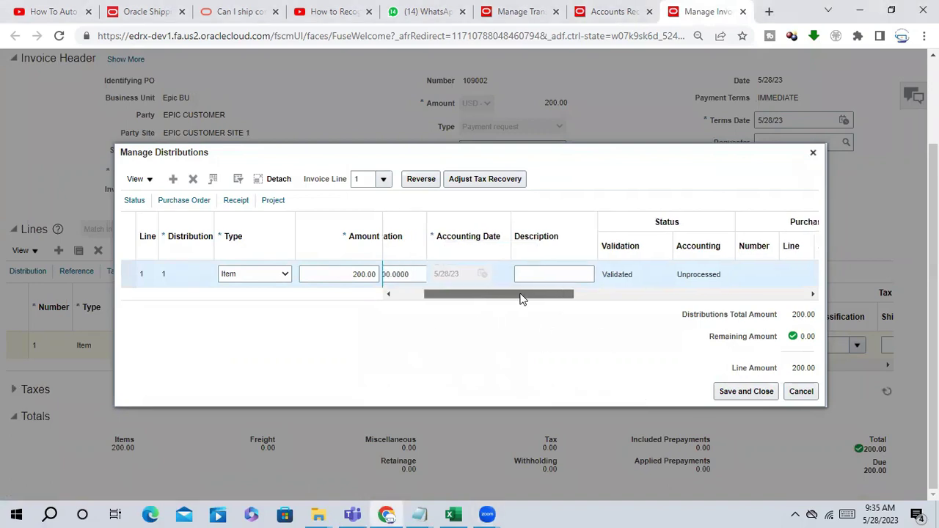
pyautogui.click(752, 394)
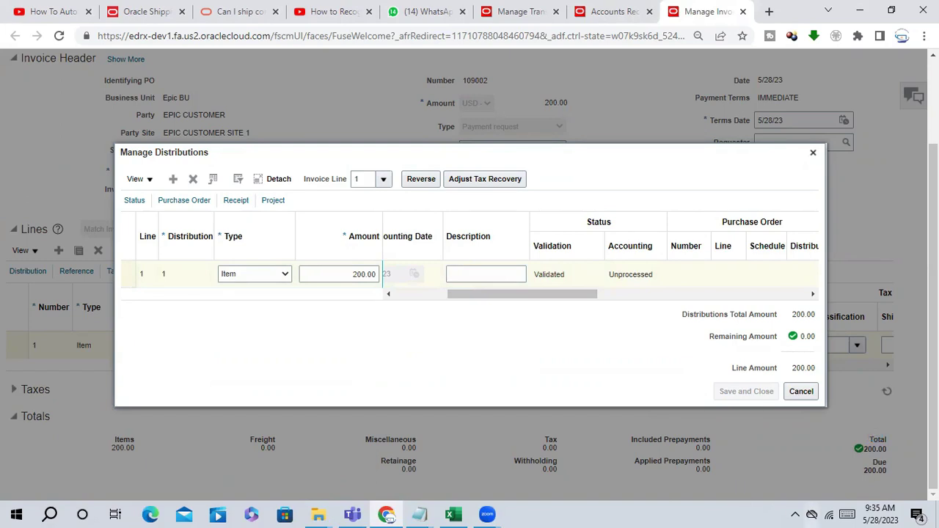
pyautogui.click(813, 154)
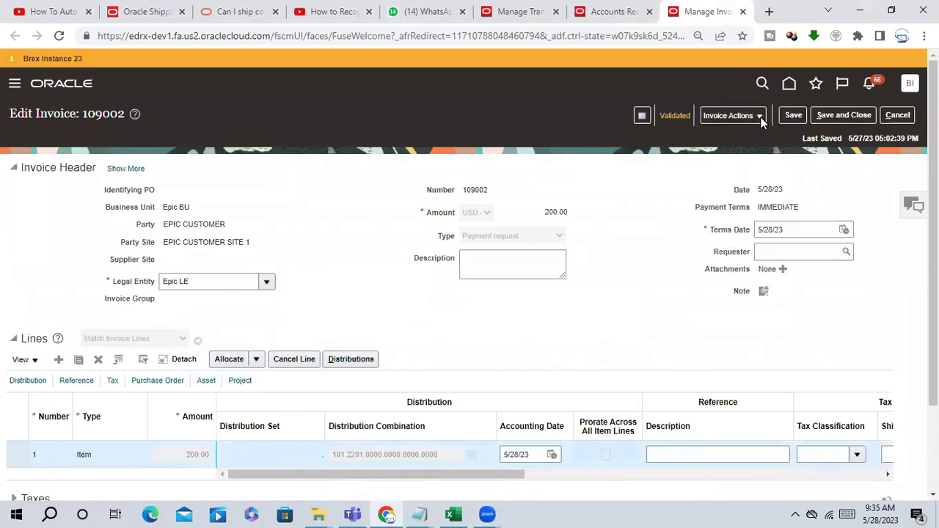
# Pay invoice 109002 in full from Invoice Actions.
pyautogui.click(760, 118)
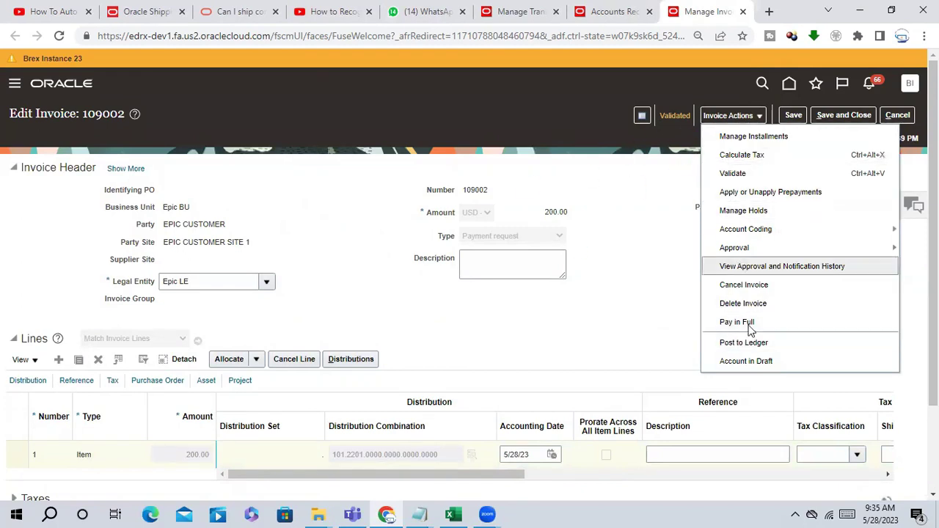
pyautogui.click(764, 361)
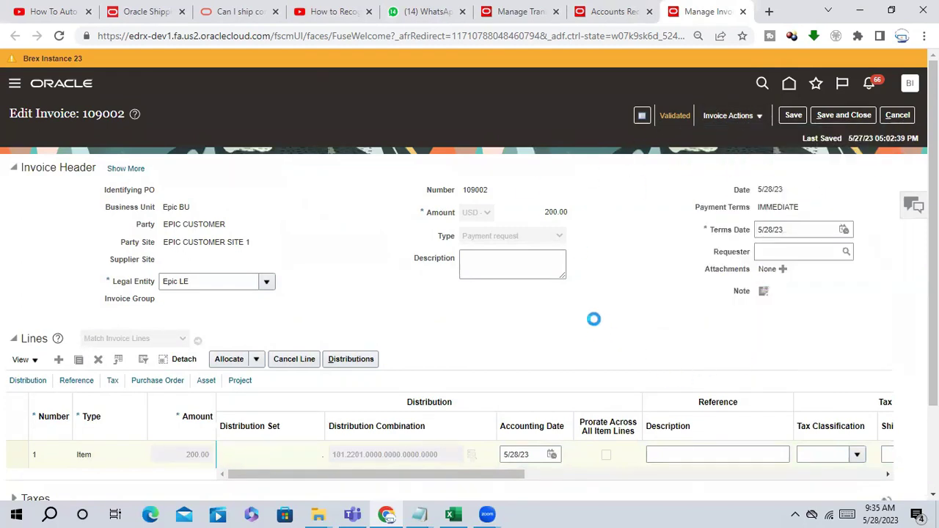
pyautogui.scroll(-2, 594, 319)
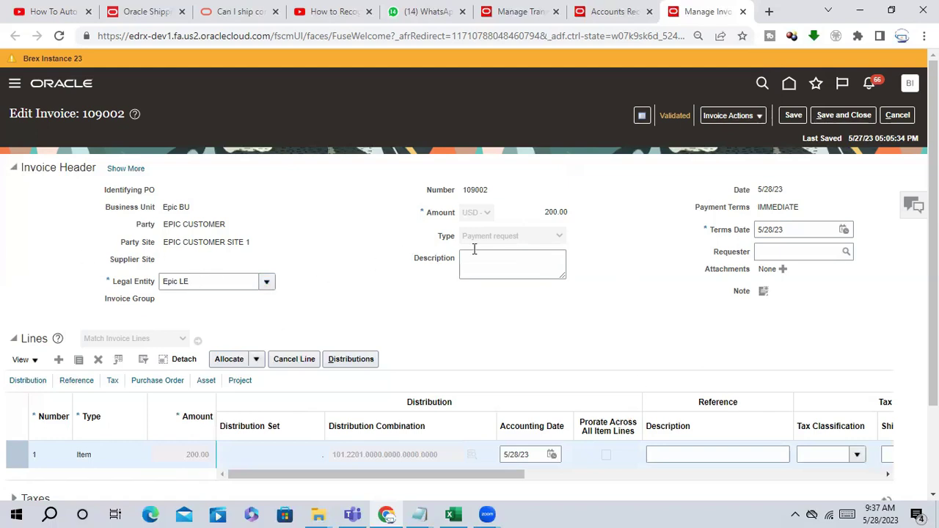
pyautogui.moveTo(491, 192); pyautogui.dragTo(463, 198)
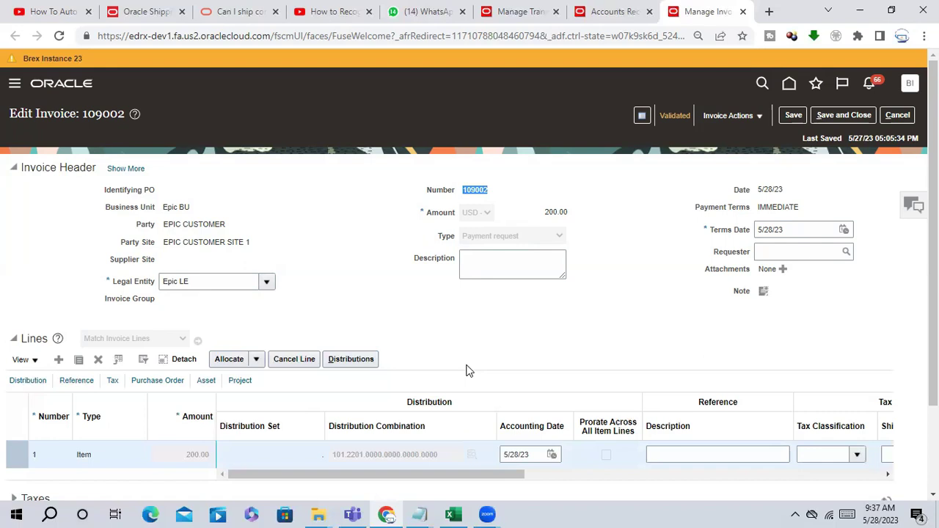
pyautogui.click(501, 204)
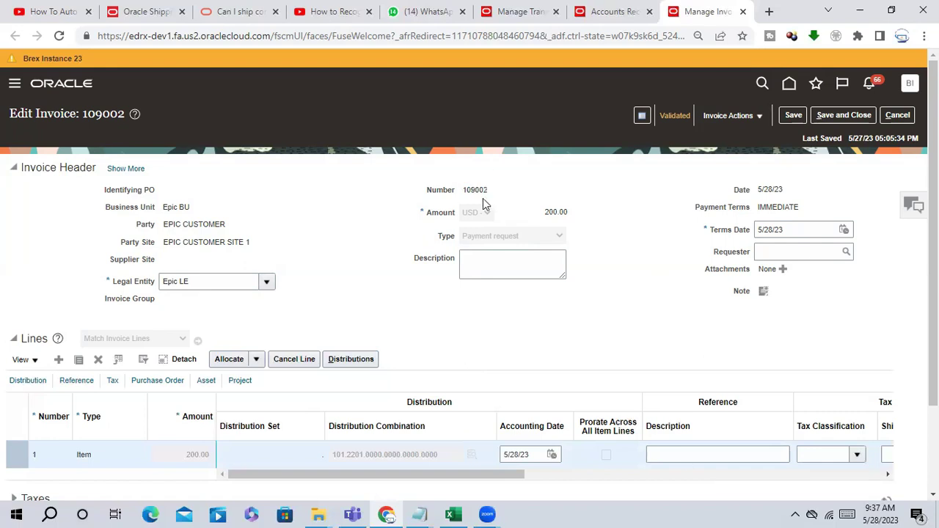